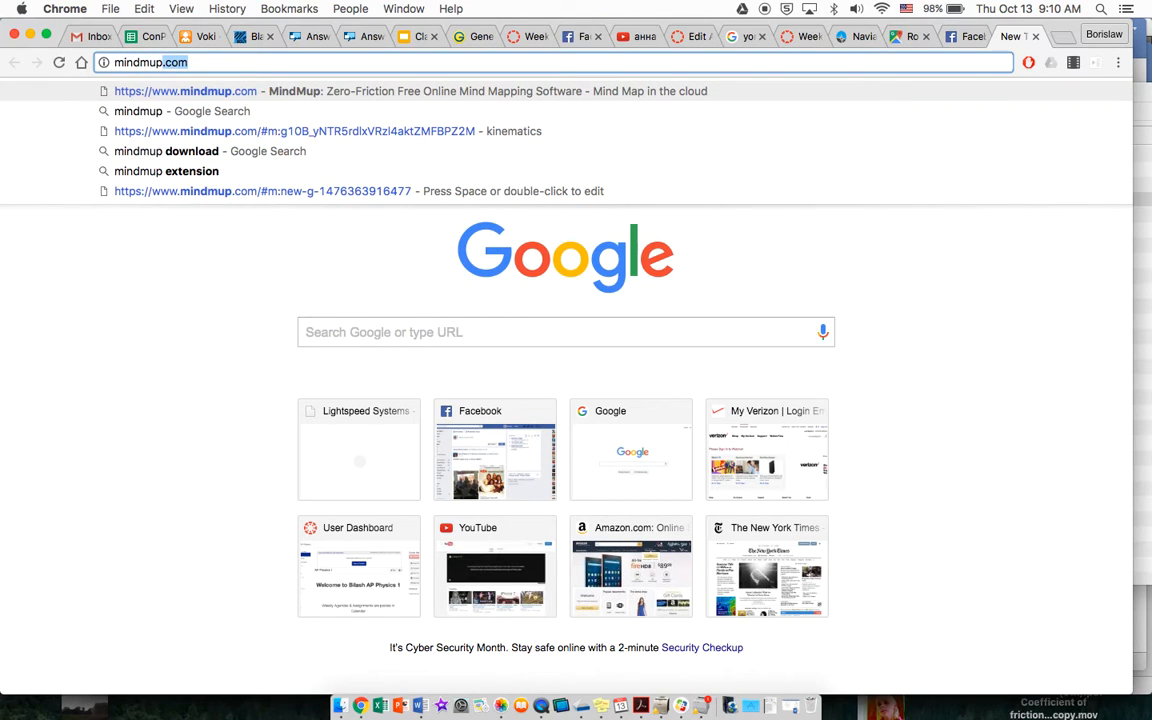
Step: Open mindmup.com and rename the new map's central node "Kinematics"
{"action": "key", "text": "Return"}
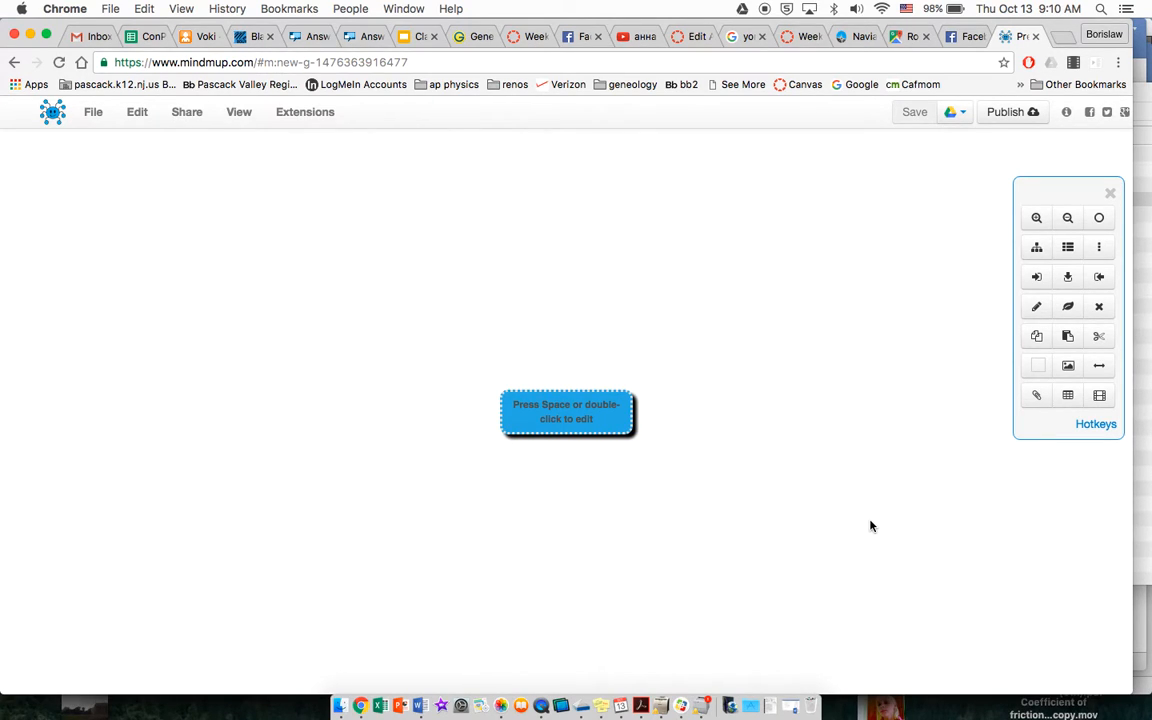
{"action": "double_click", "coordinate": [590, 418]}
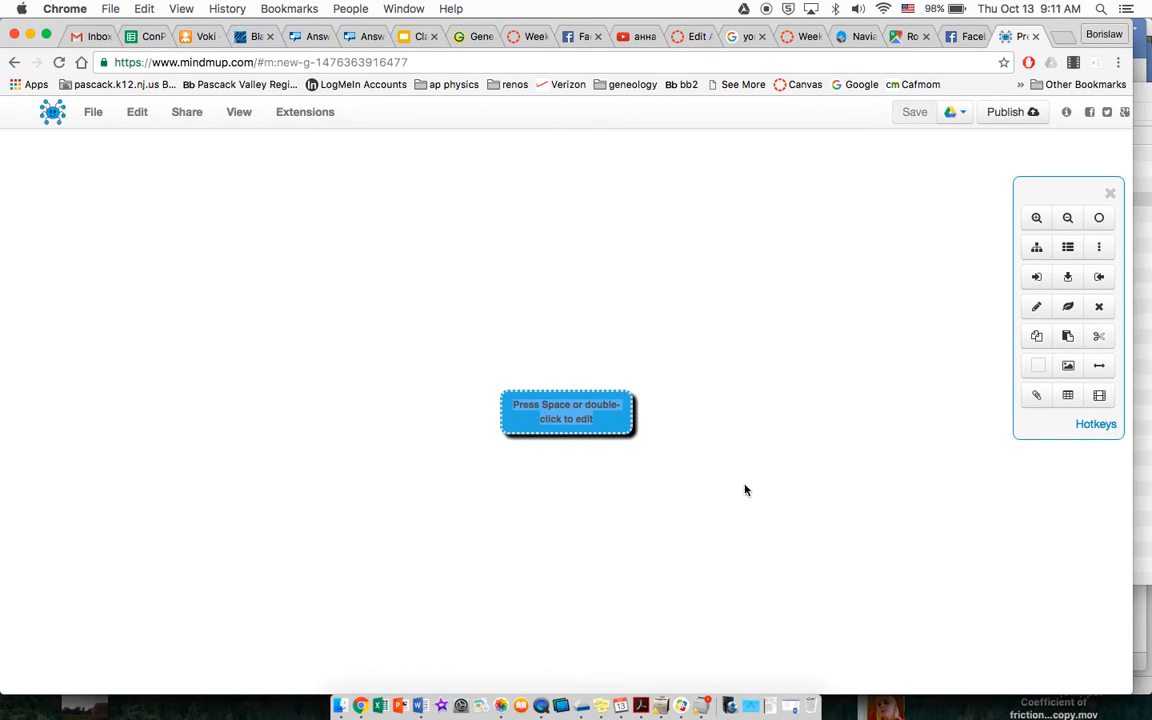
{"action": "type", "text": "K"}
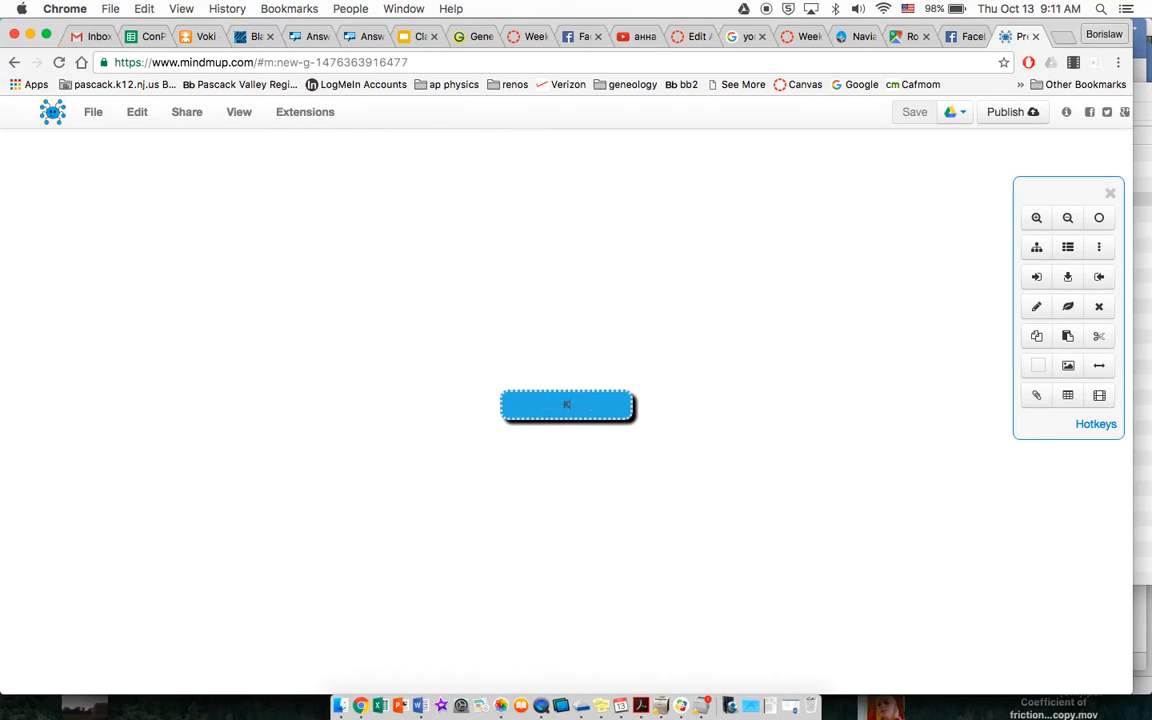
{"action": "type", "text": "inematics"}
{"action": "key", "text": "Return"}
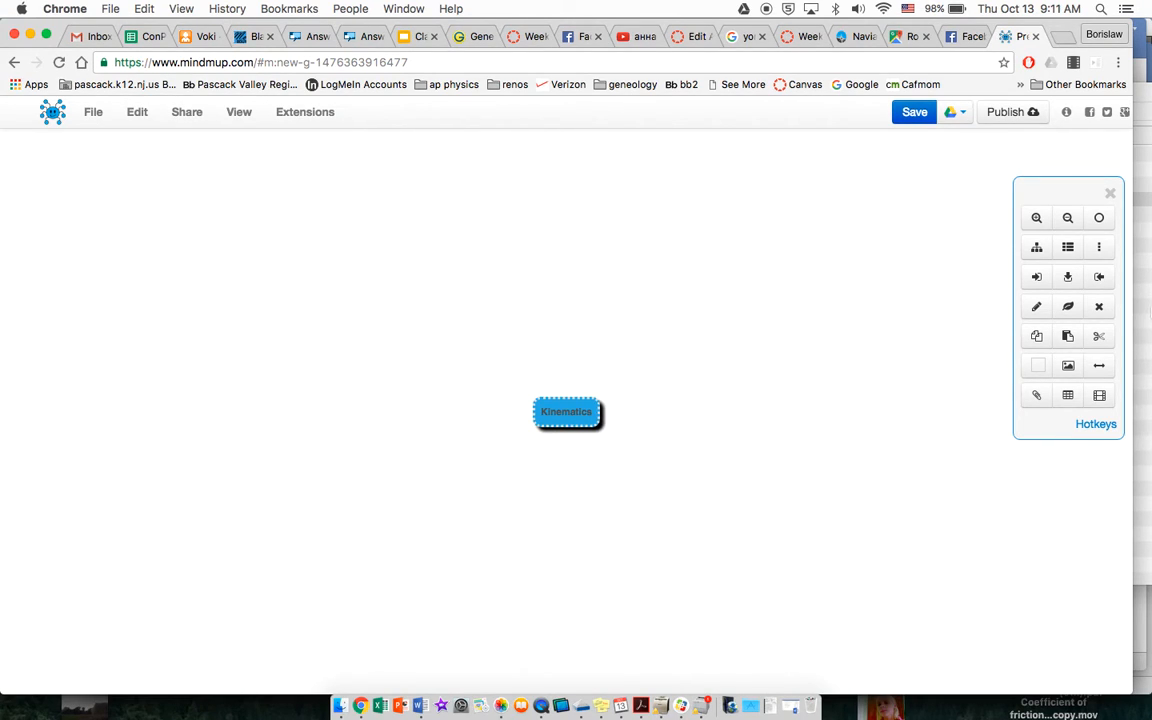
Step: Add a child node labelled "1D Motion" to the Kinematics node
{"action": "left_click", "coordinate": [1038, 278]}
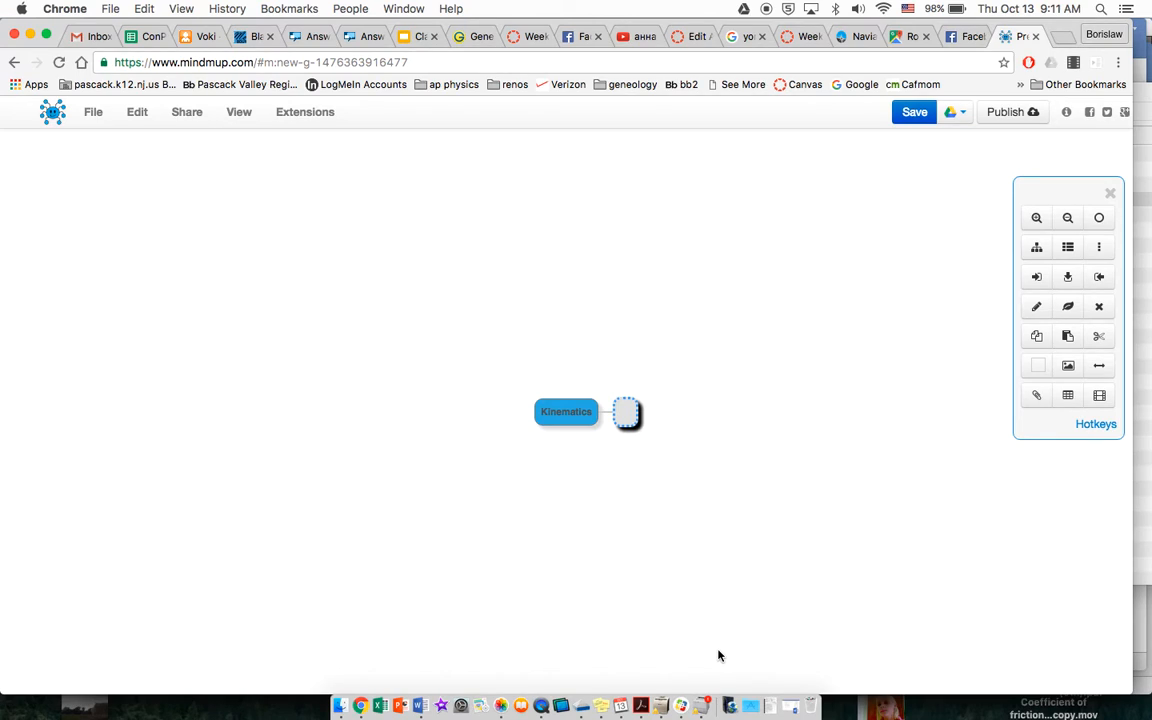
{"action": "type", "text": "1D"}
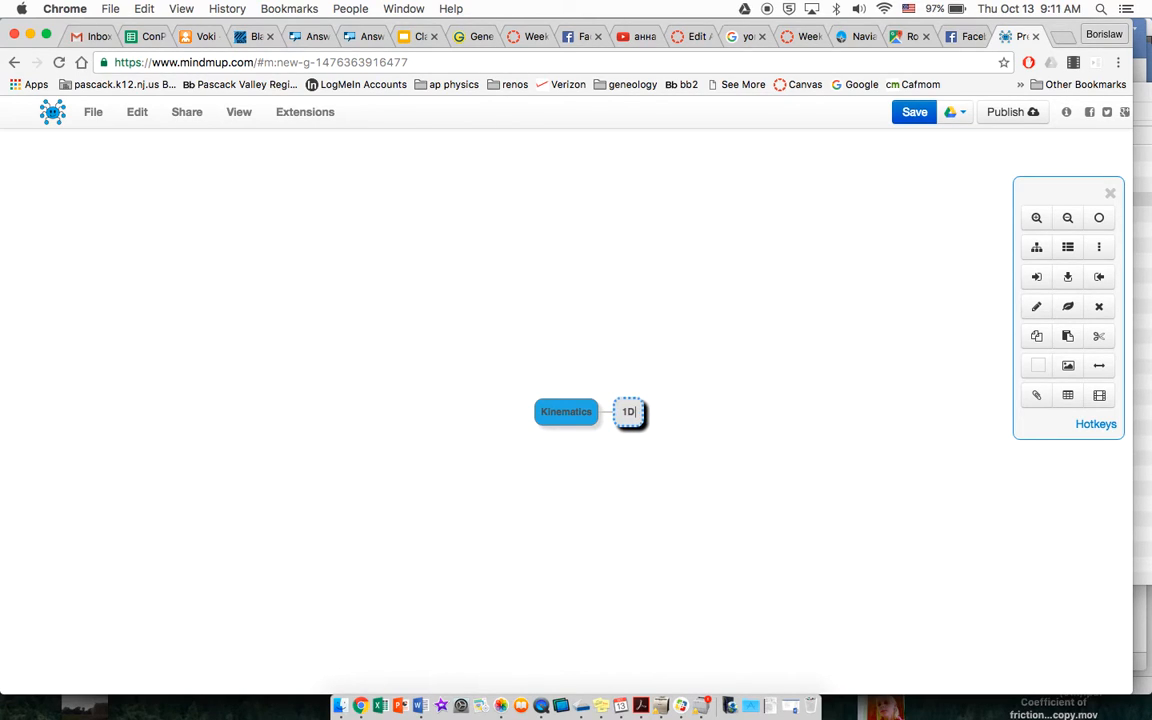
{"action": "type", "text": " Motion"}
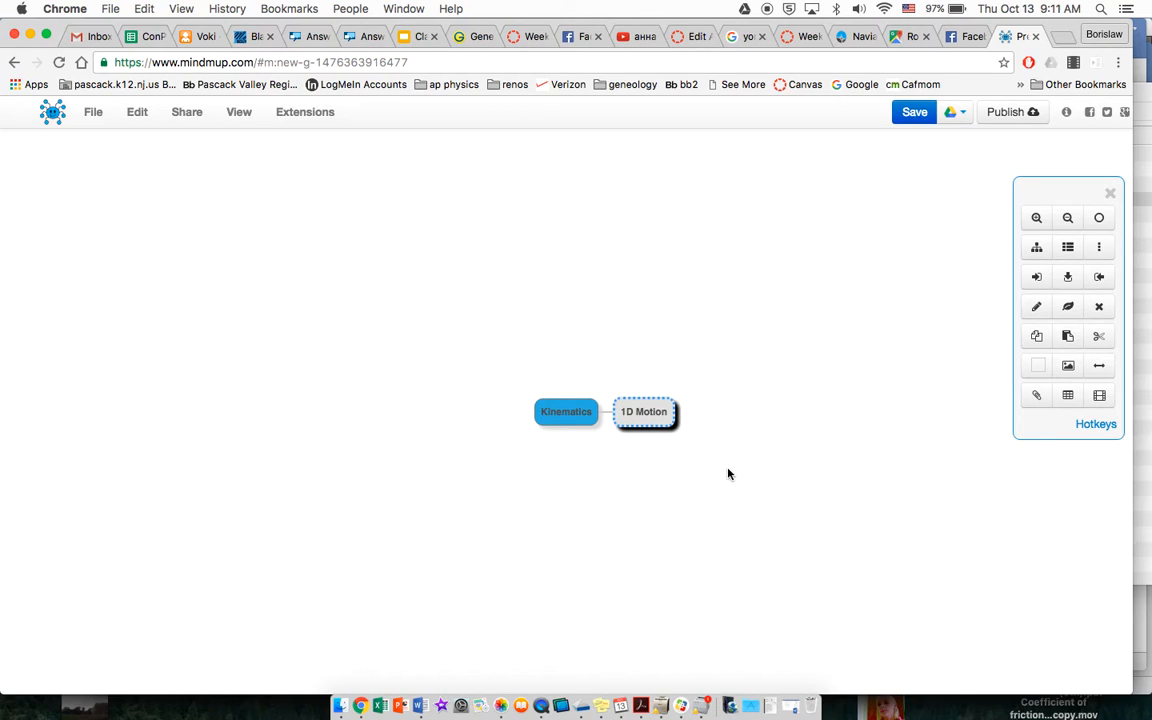
{"action": "left_click", "coordinate": [1038, 279]}
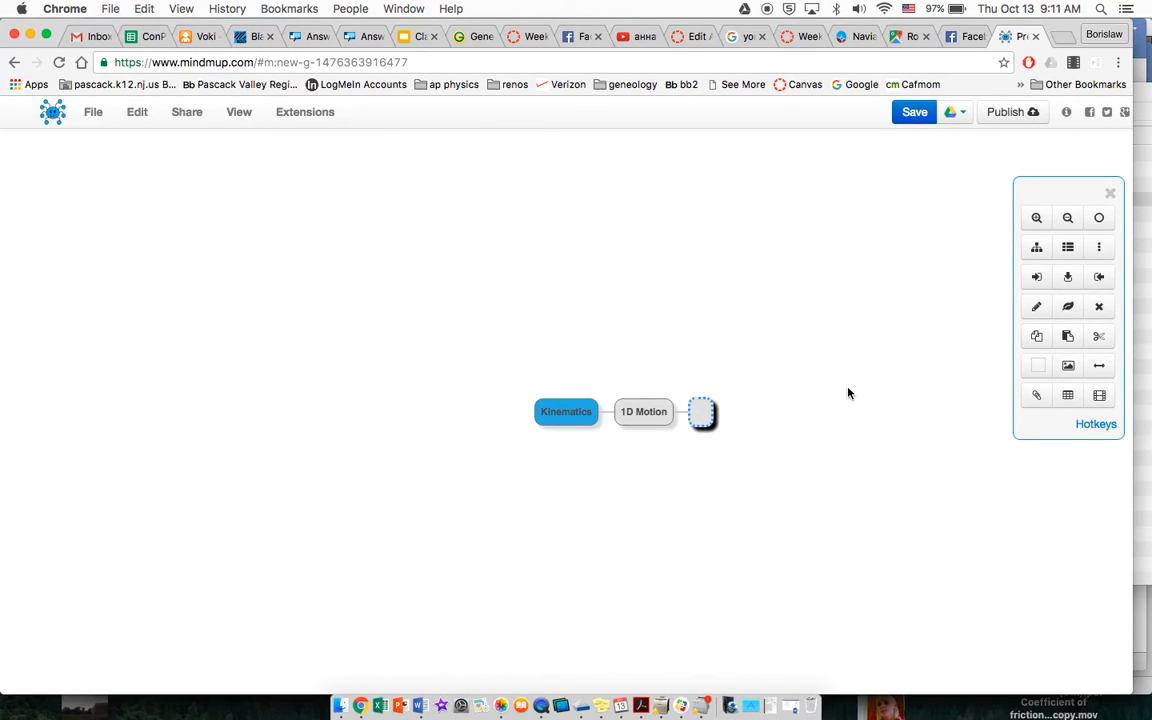
{"action": "key", "text": "Escape"}
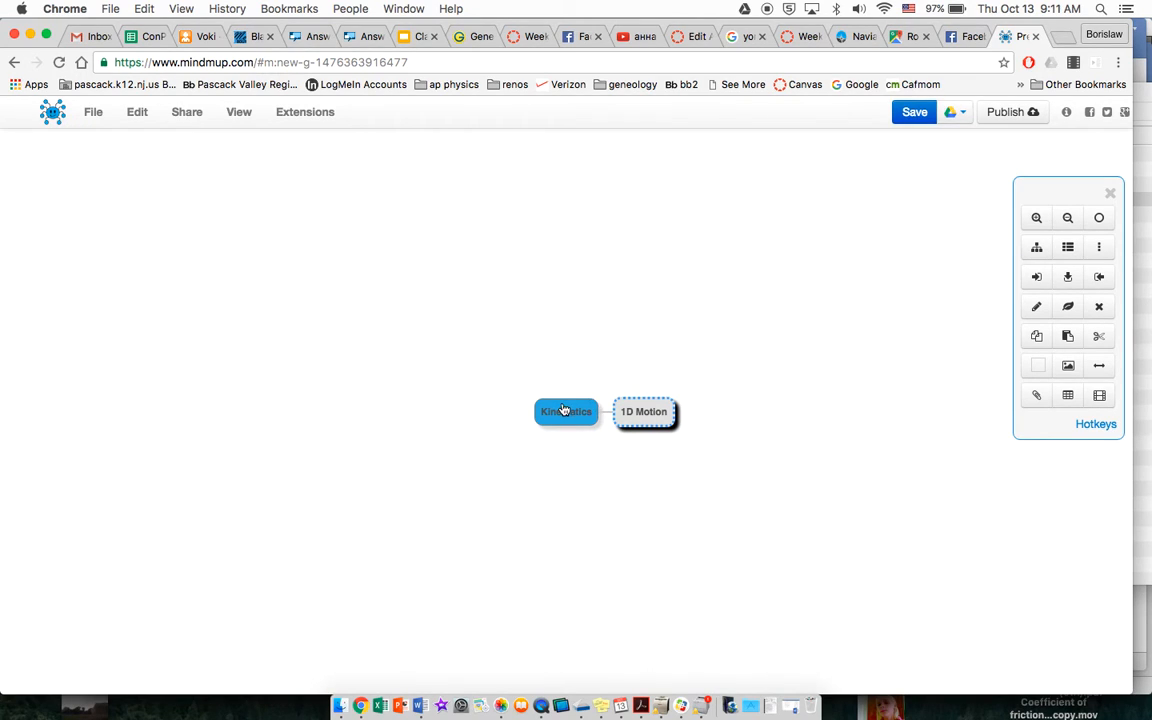
Step: Add a second child node labelled "2D Motion" to the central Kinematics node
{"action": "left_click", "coordinate": [564, 410]}
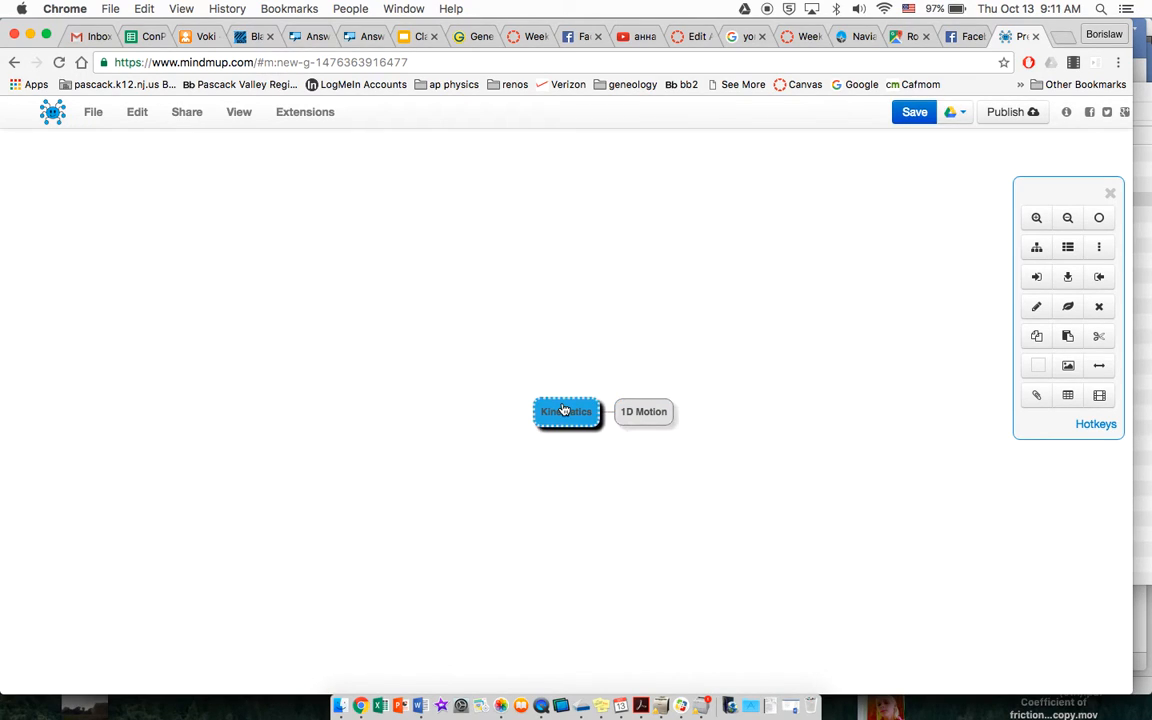
{"action": "left_click", "coordinate": [1036, 278]}
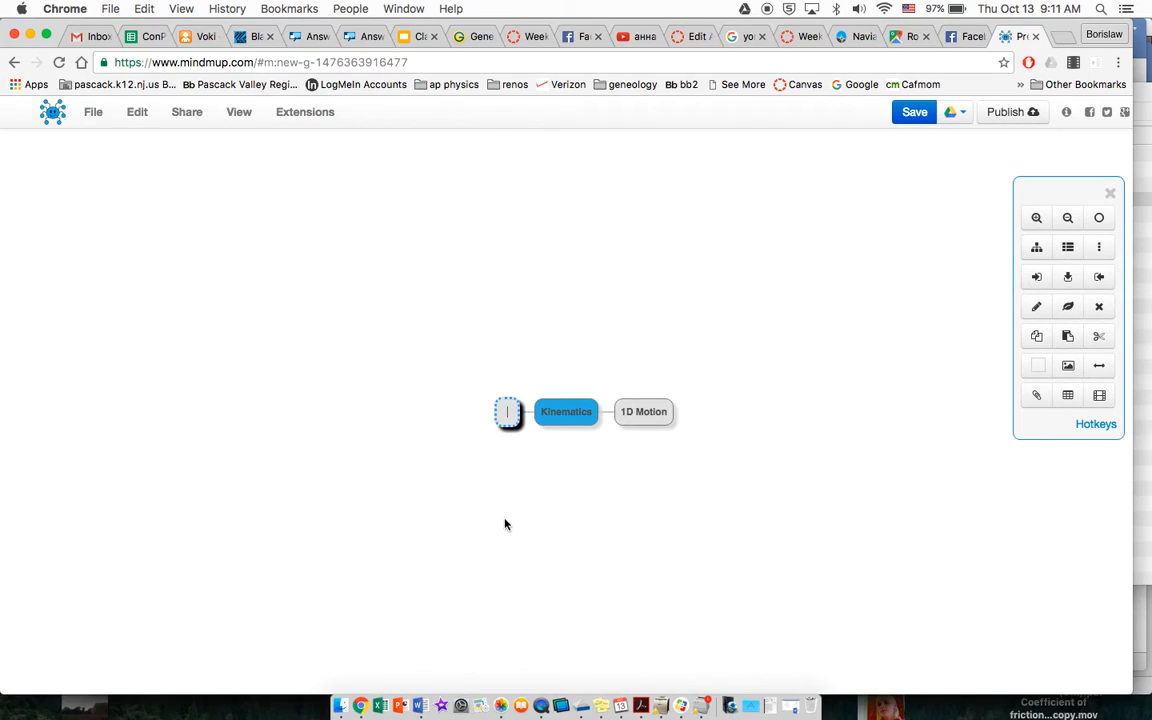
{"action": "type", "text": "2D Motion"}
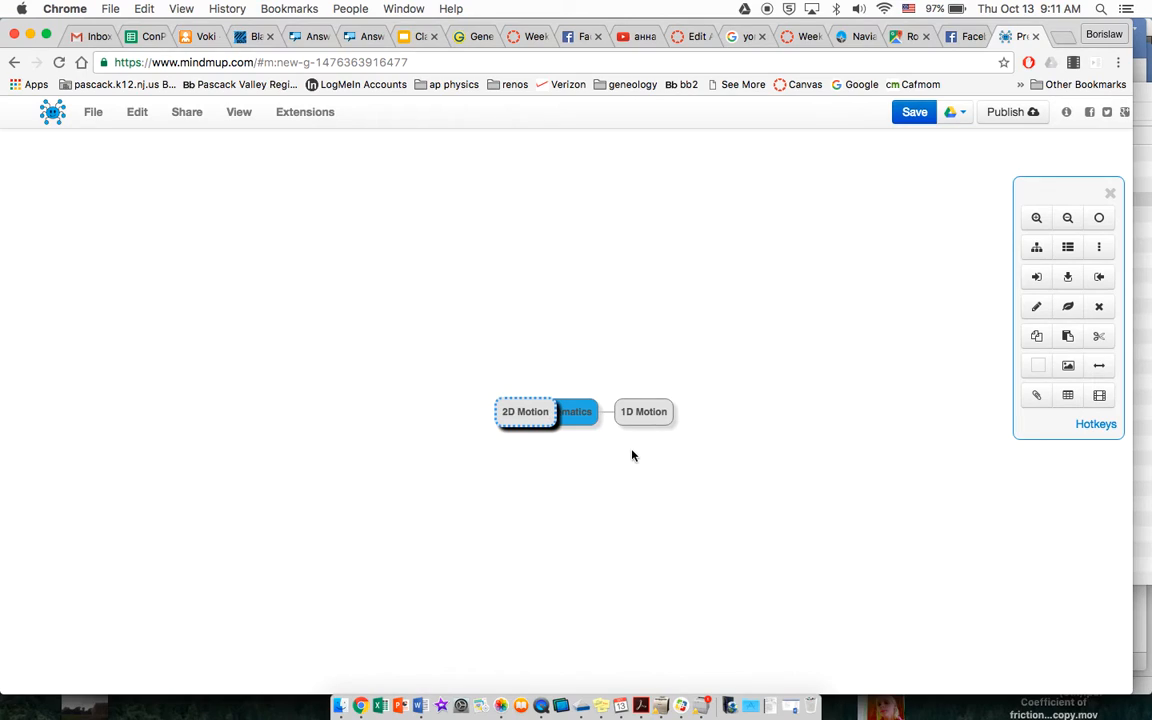
{"action": "key", "text": "Return"}
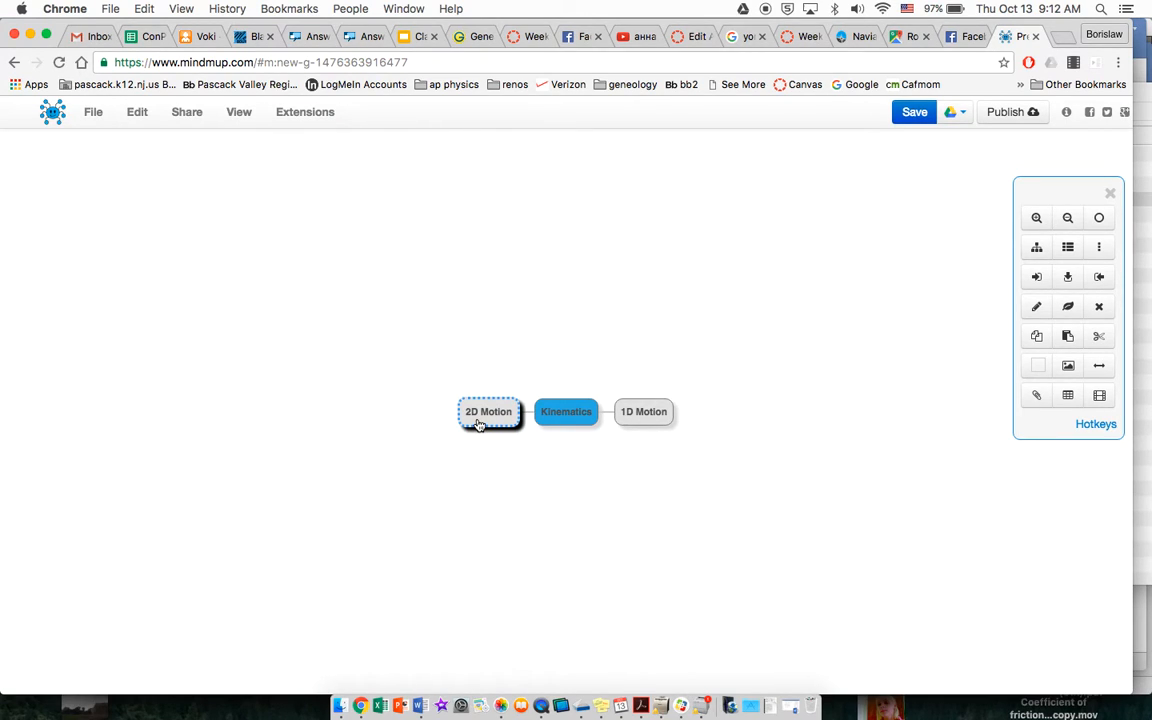
Step: Add two child nodes to 1D Motion, labelled "constant speed" and "accelerated motion"
{"action": "left_click", "coordinate": [649, 416]}
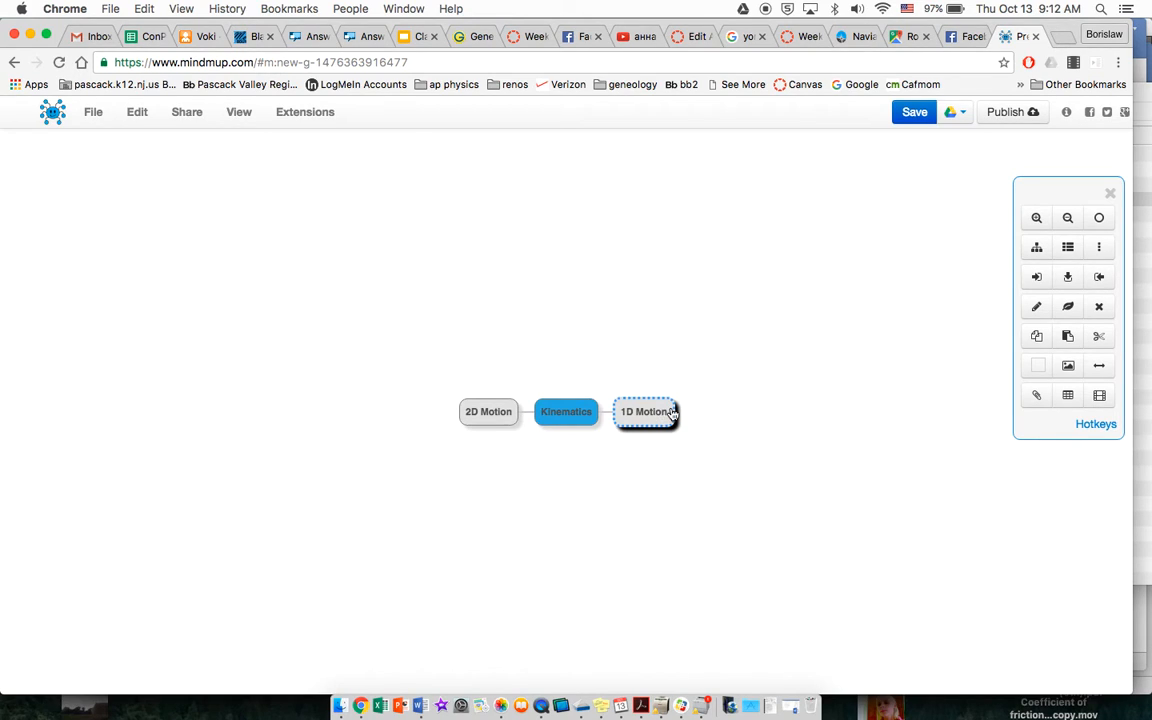
{"action": "left_click", "coordinate": [1037, 278]}
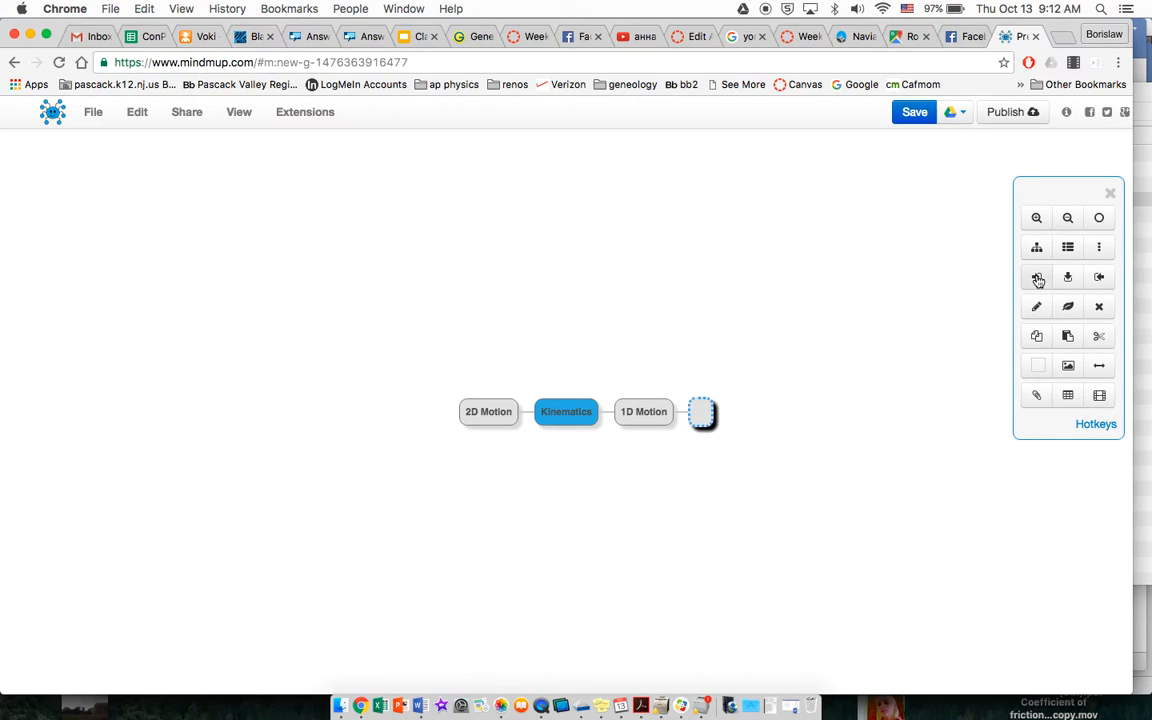
{"action": "type", "text": "constant speed"}
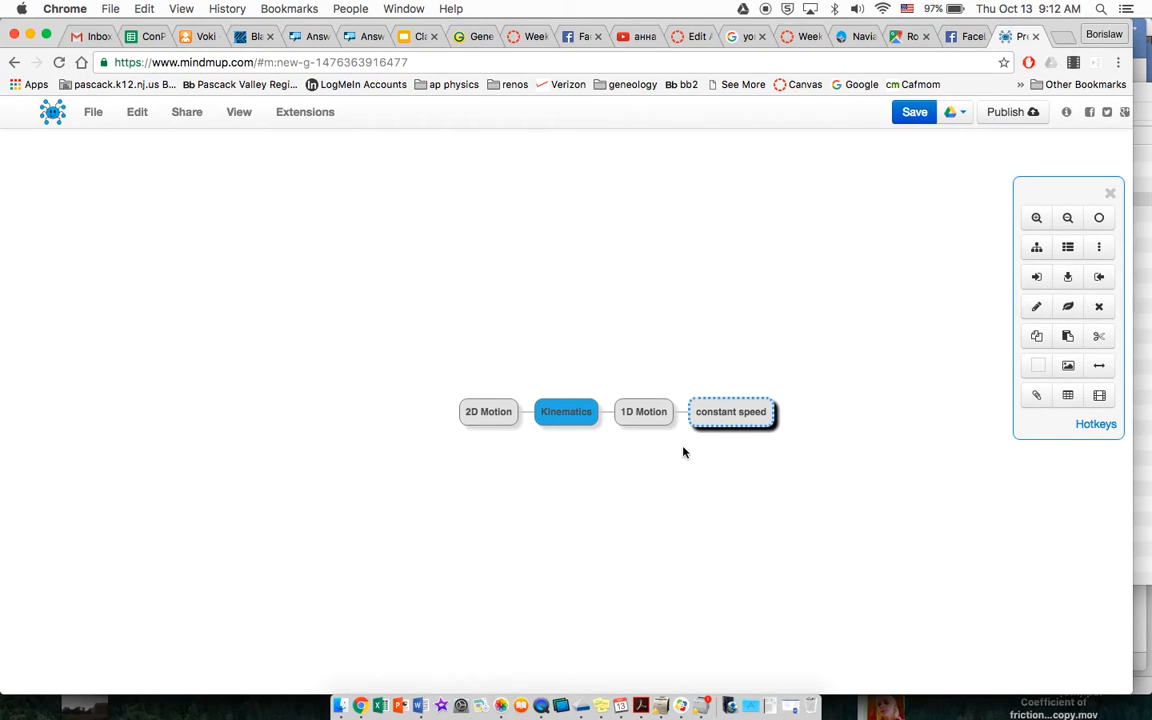
{"action": "left_click", "coordinate": [651, 422]}
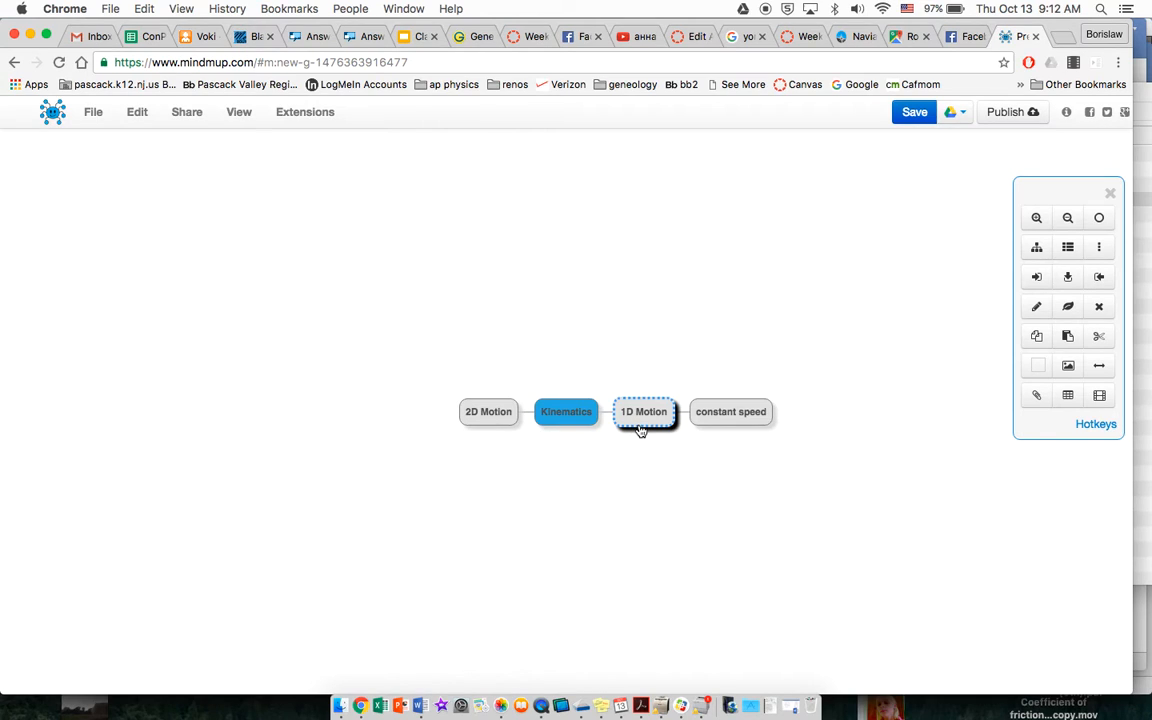
{"action": "left_click", "coordinate": [1037, 279]}
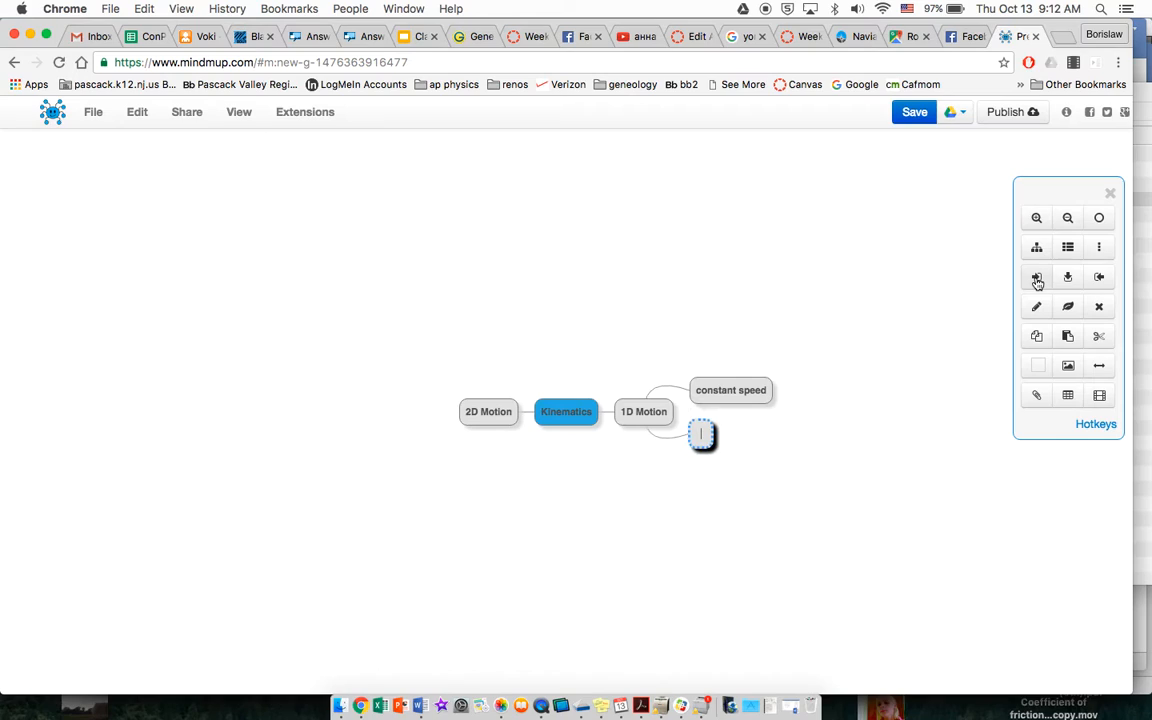
{"action": "type", "text": "accelerated"}
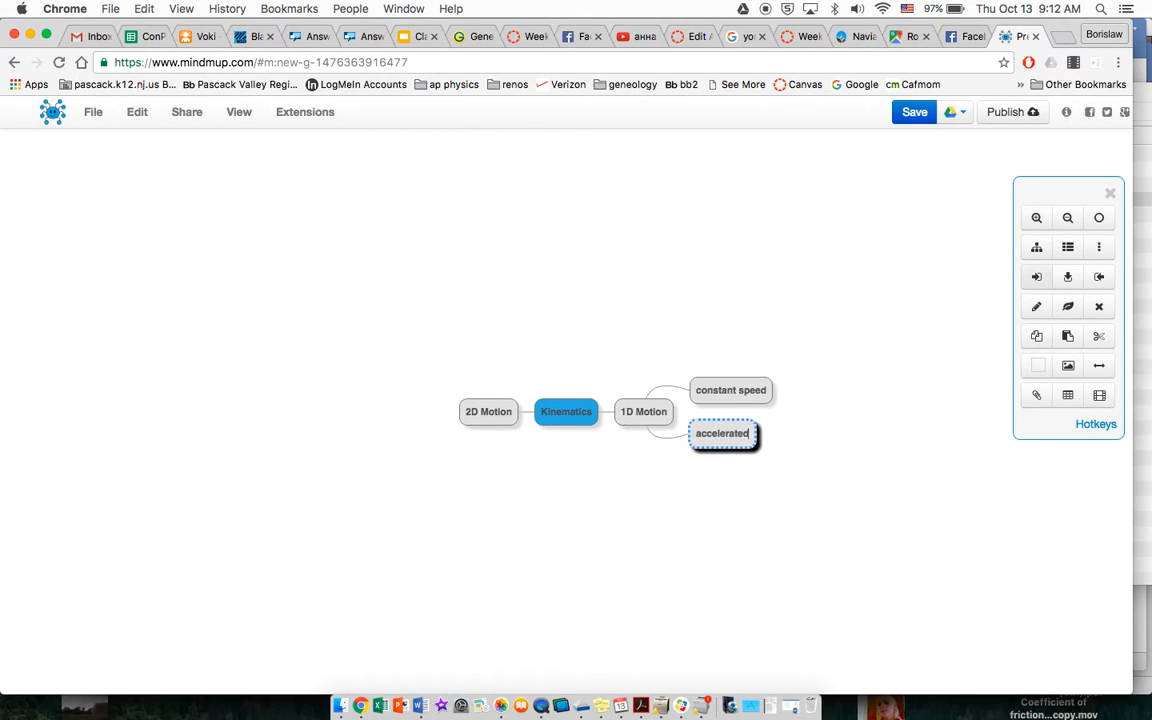
{"action": "type", "text": " motion"}
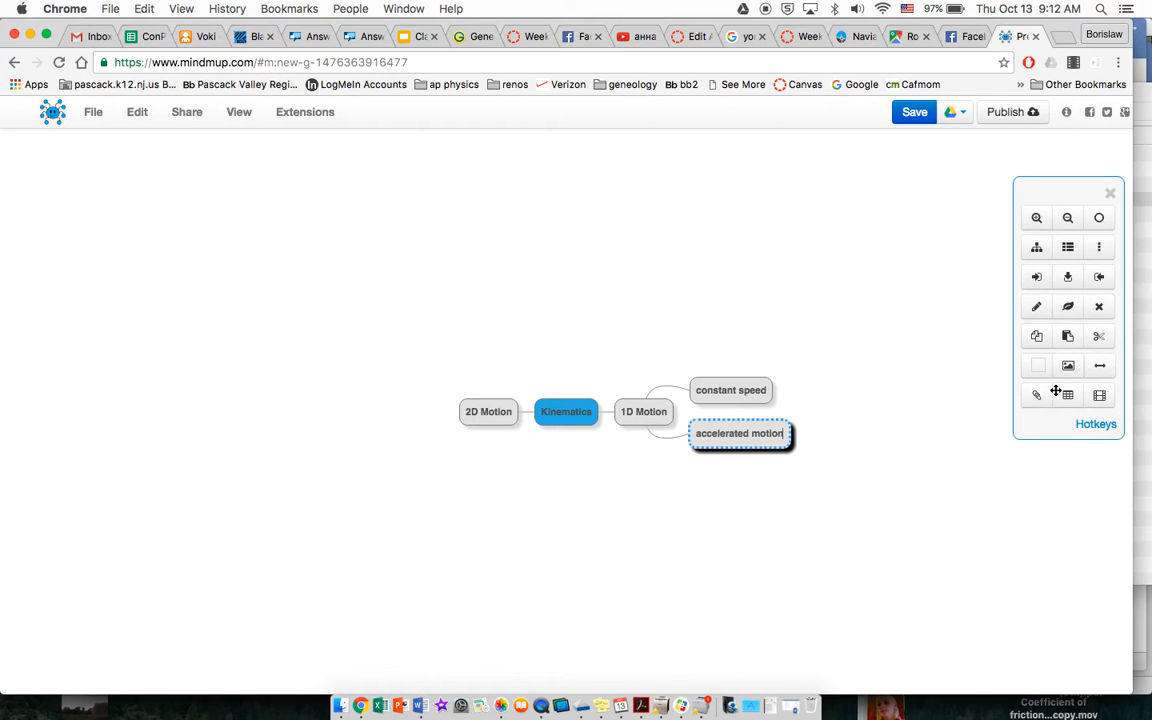
Step: Add a third child node labelled "average speed" to the 1D Motion node
{"action": "left_click", "coordinate": [642, 421]}
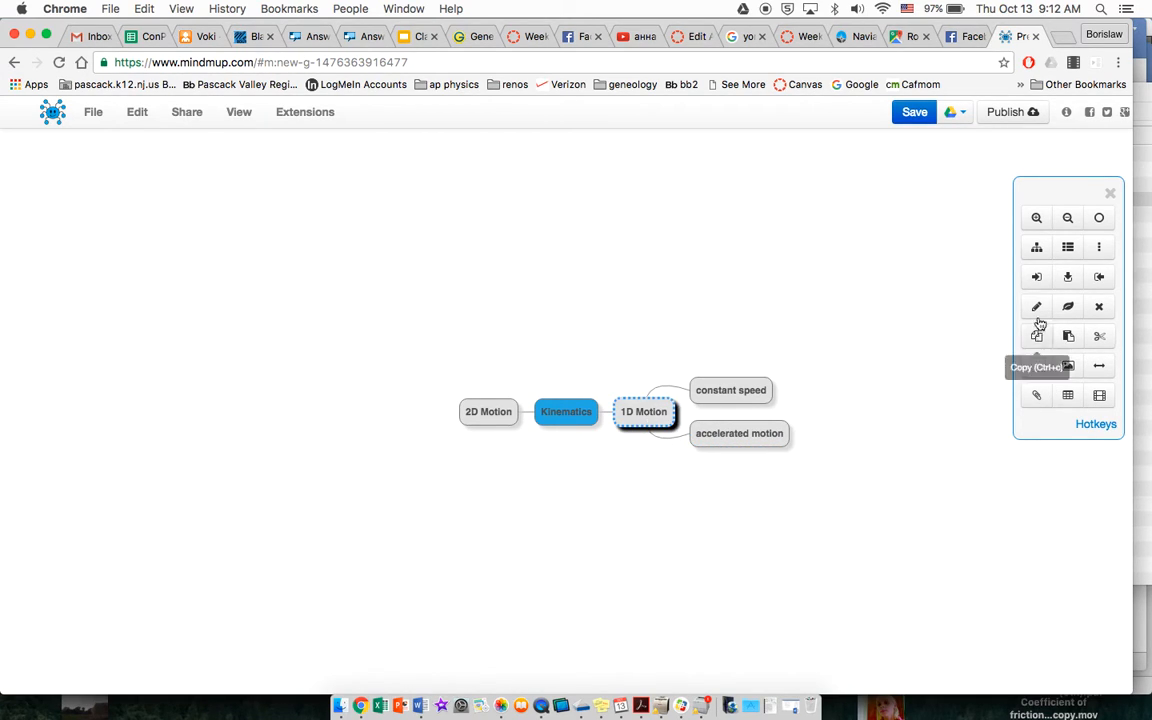
{"action": "left_click", "coordinate": [1035, 279]}
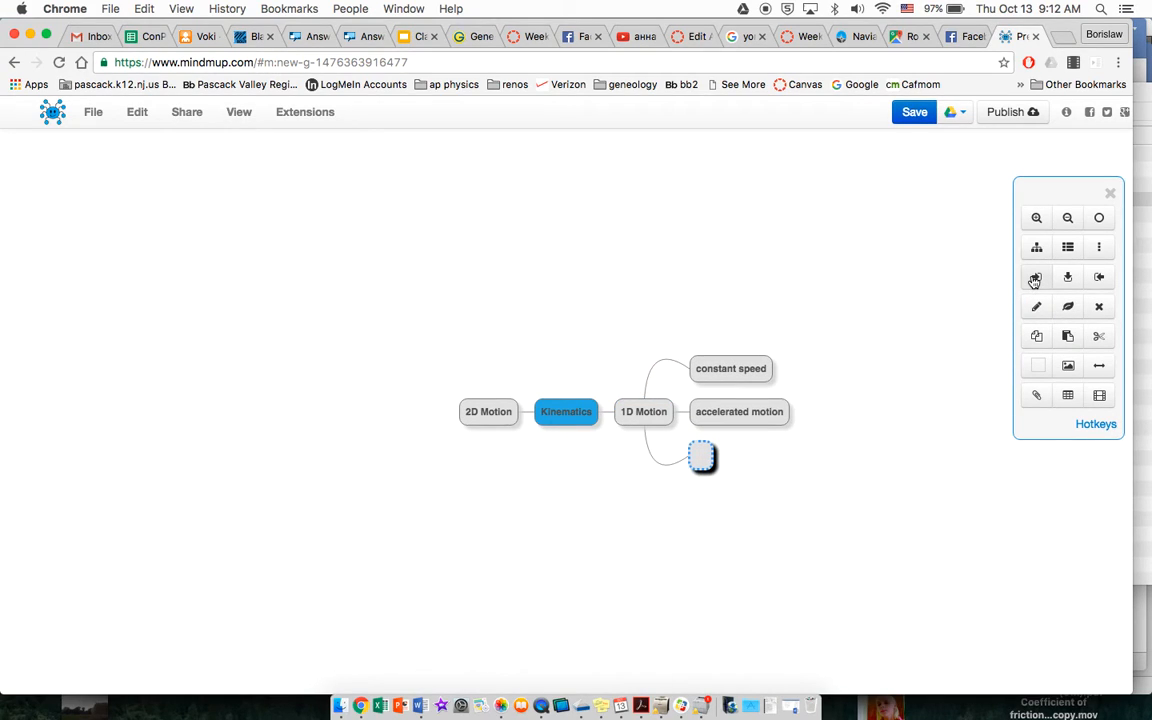
{"action": "type", "text": "average sp"}
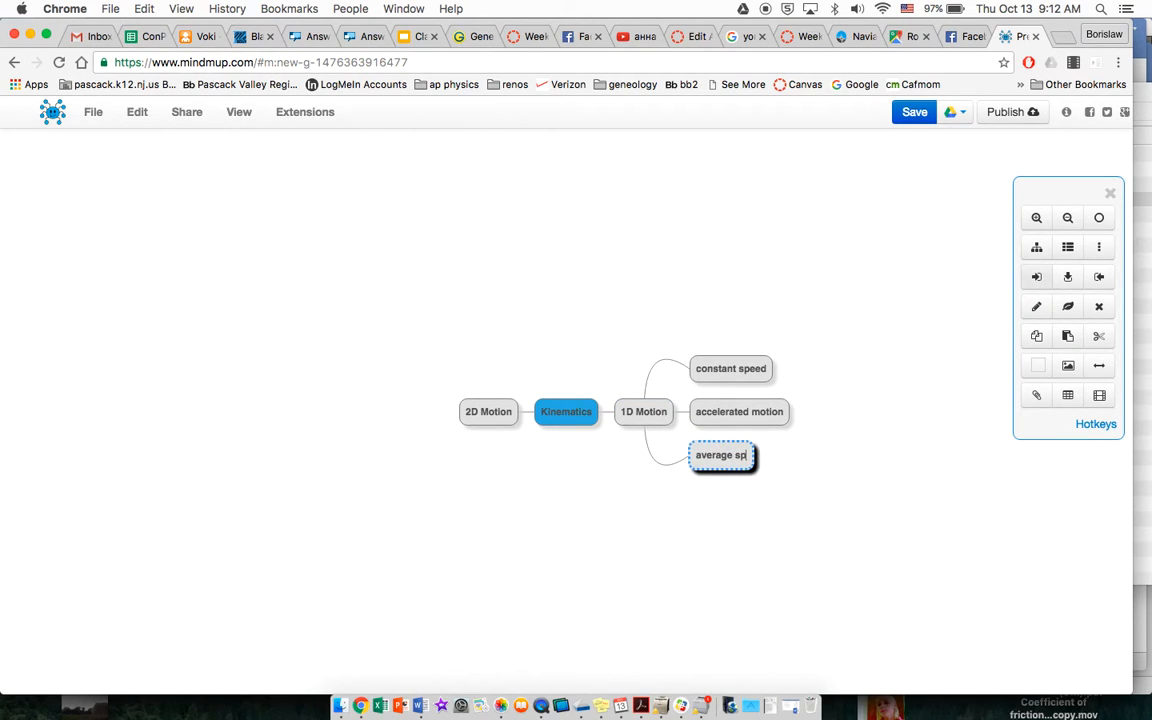
{"action": "type", "text": "eed"}
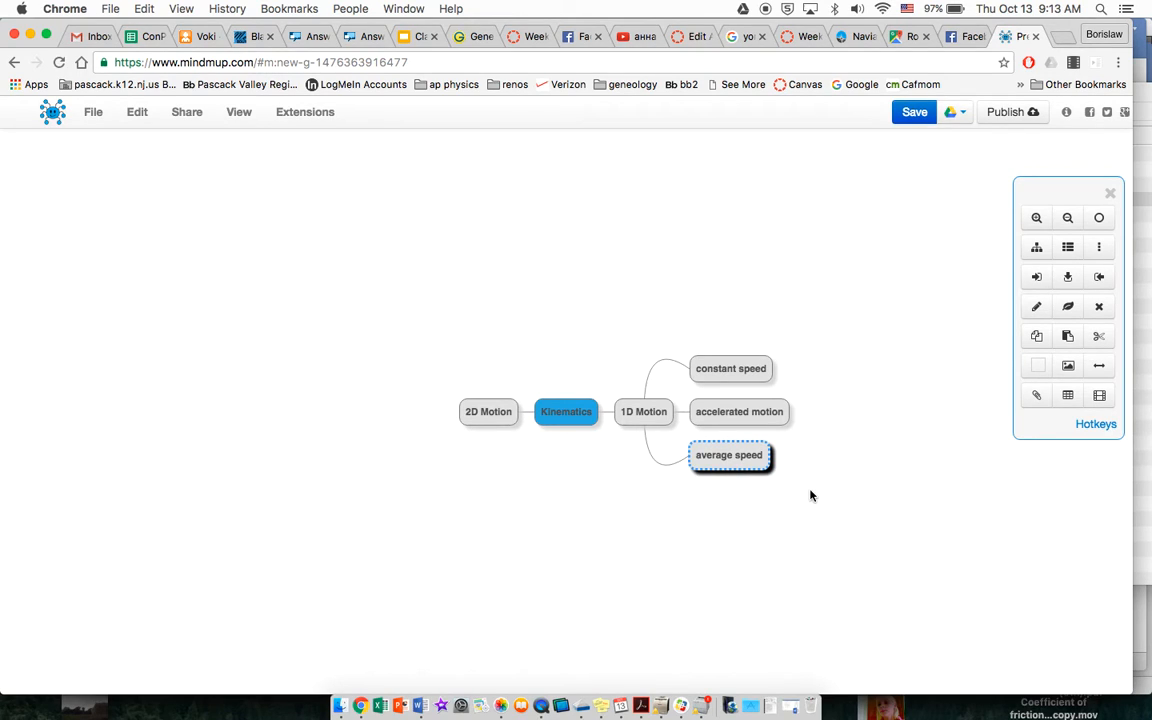
Step: Add a child node reading "only use v=d/t" to the constant speed node
{"action": "left_click", "coordinate": [755, 373]}
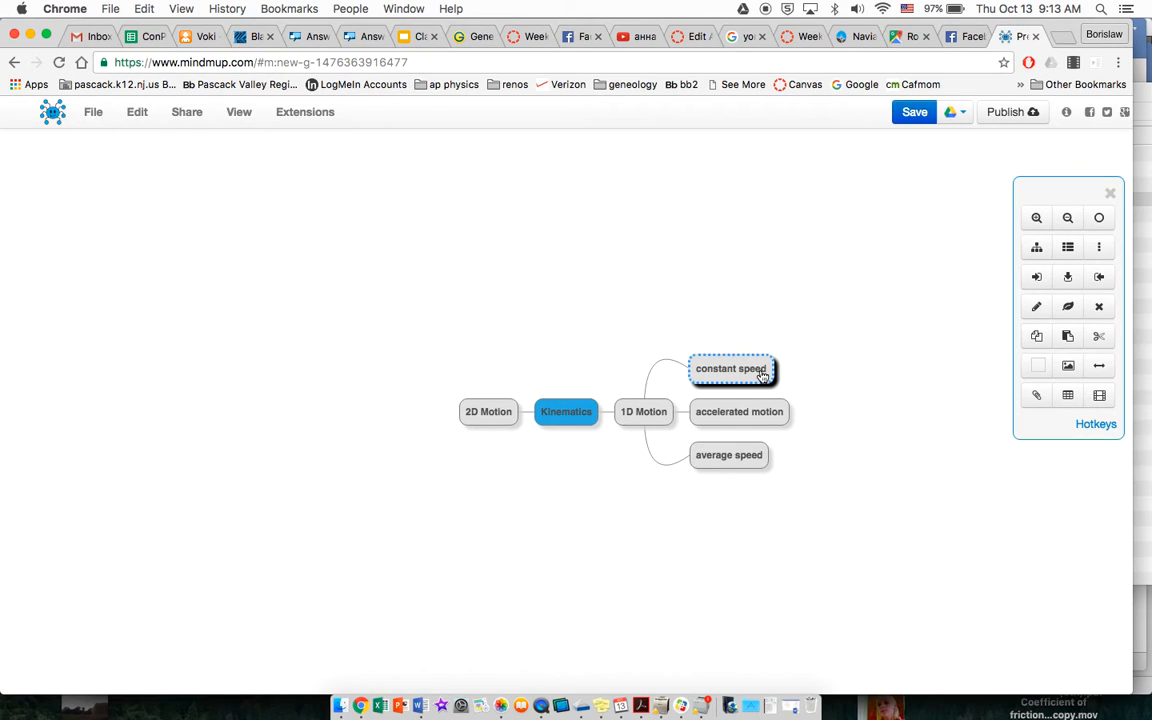
{"action": "left_click", "coordinate": [1038, 280]}
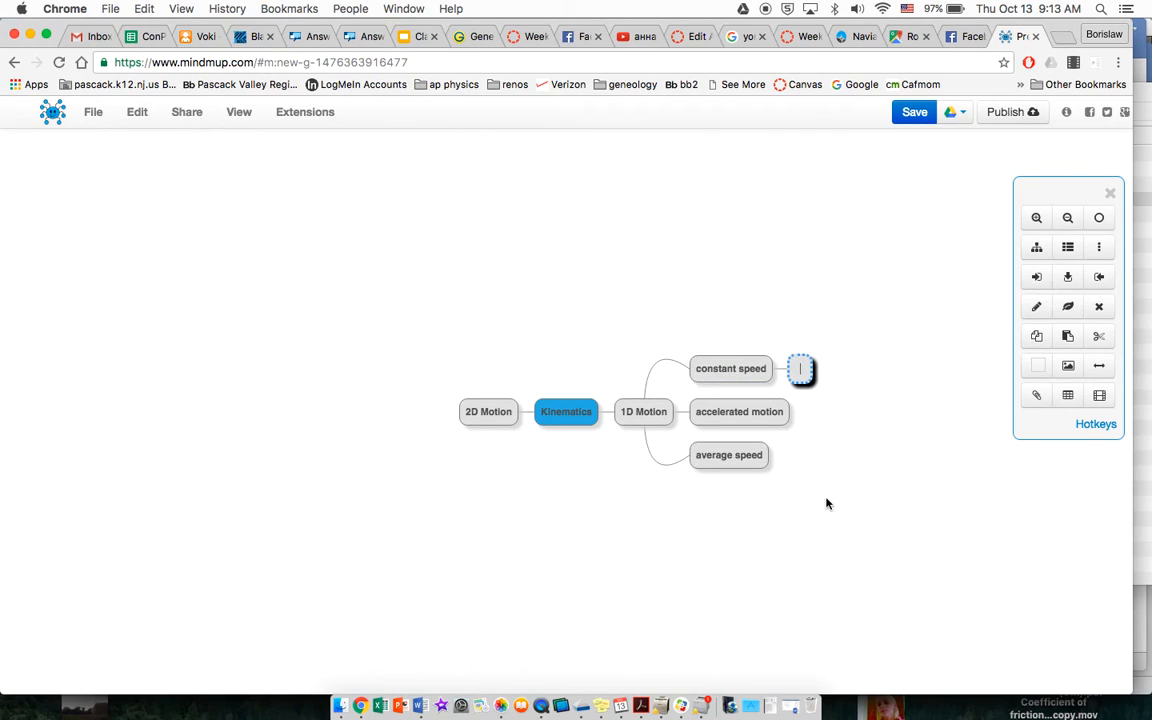
{"action": "type", "text": "only"}
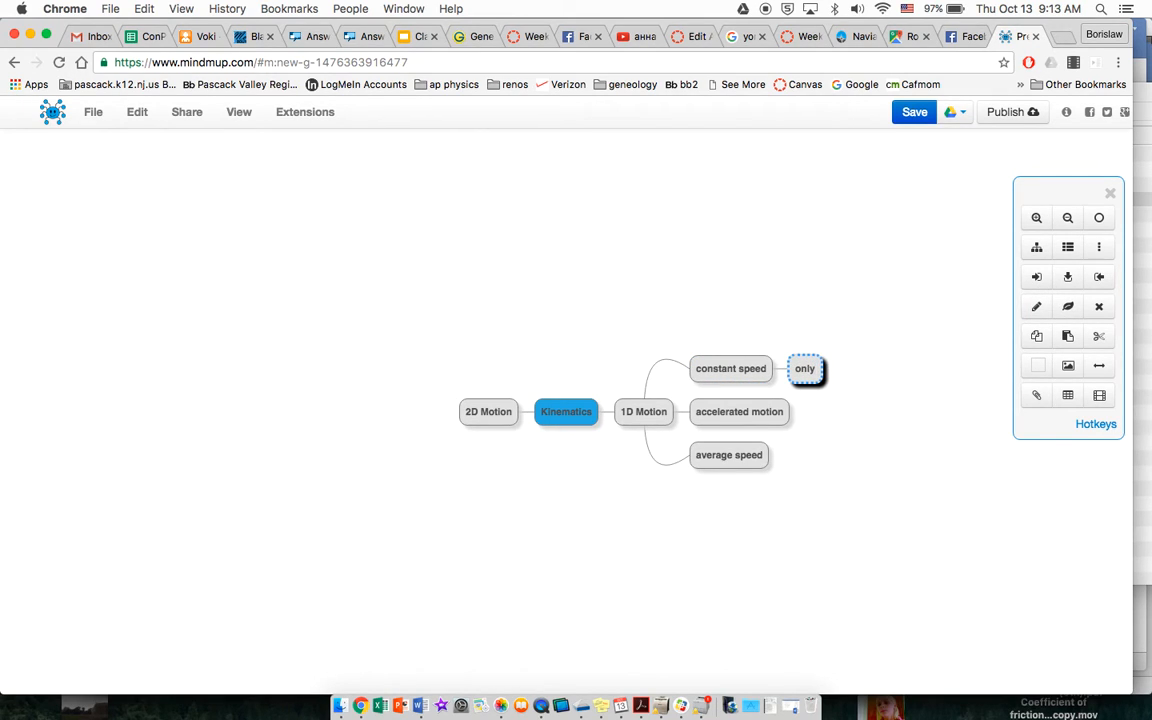
{"action": "type", "text": " use"}
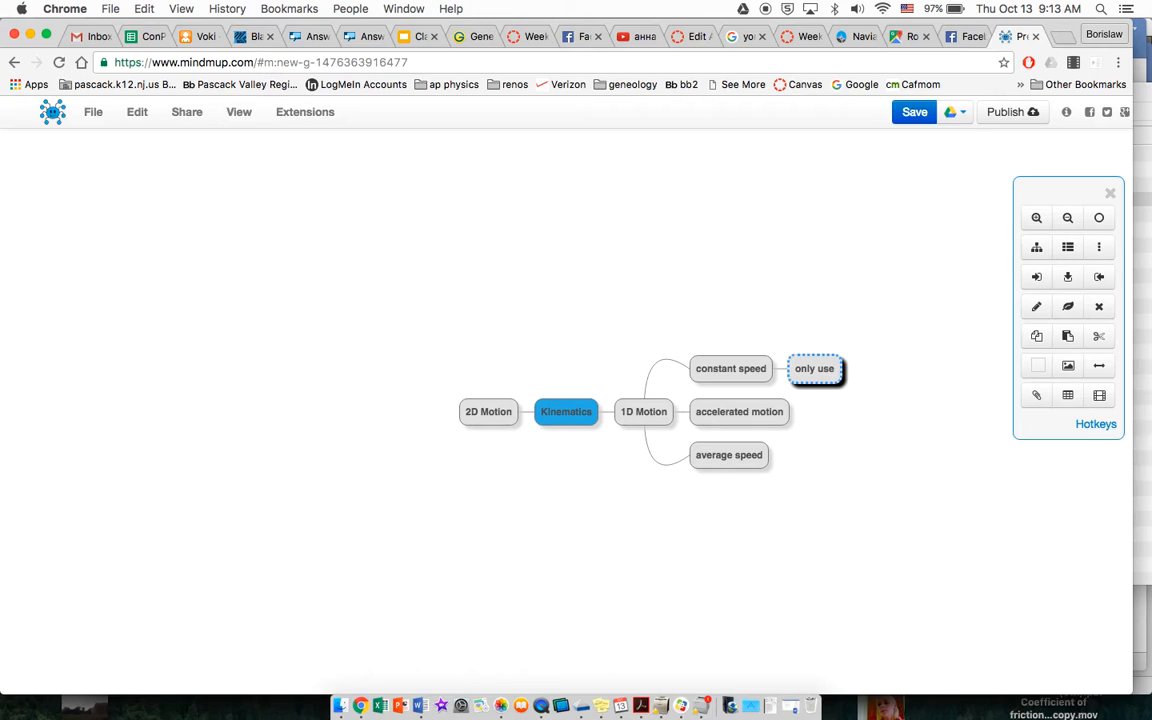
{"action": "type", "text": " v=d/t"}
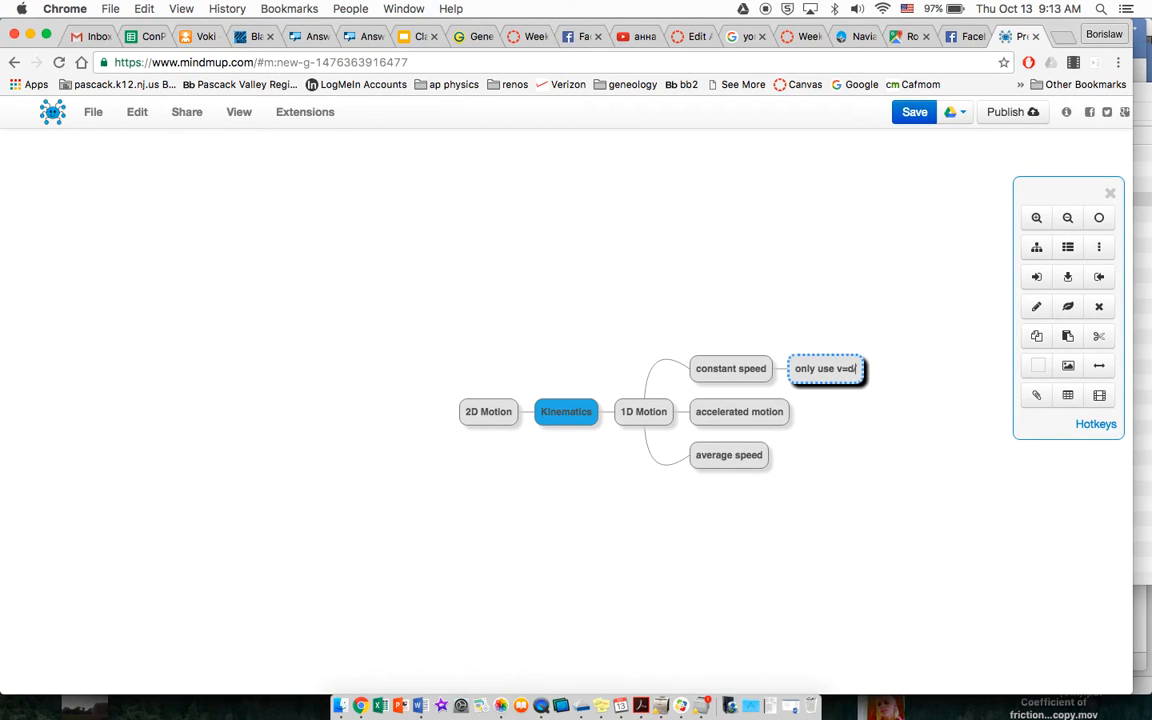
Step: Add a second child node to constant speed reading "no acceleration, a=0", fixing the misspelled word with the spelling suggestion "acceleration"
{"action": "left_click", "coordinate": [759, 370]}
{"action": "left_click", "coordinate": [1037, 280]}
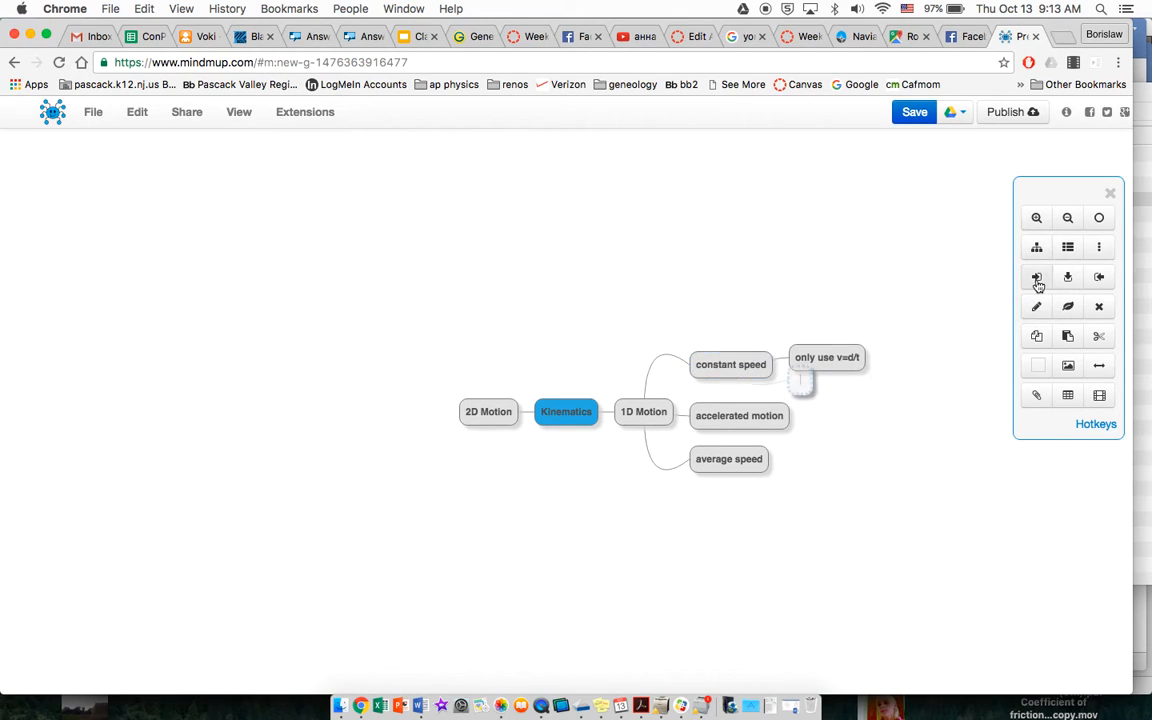
{"action": "type", "text": "no ac"}
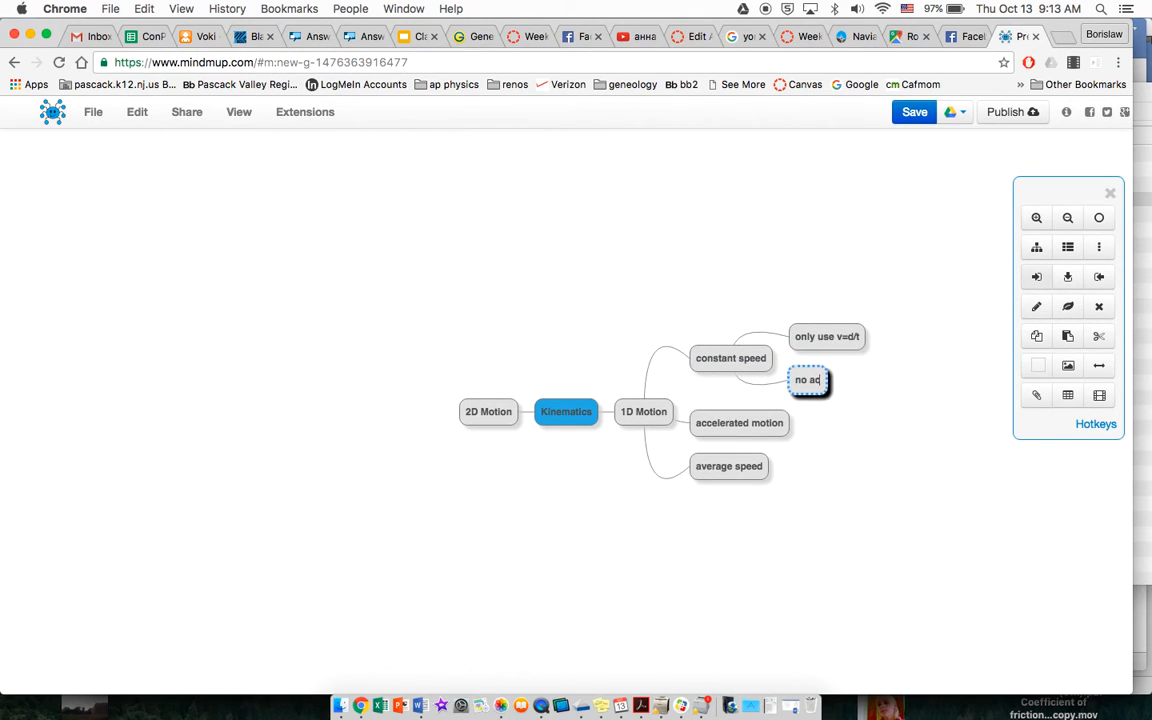
{"action": "type", "text": "celeration,"}
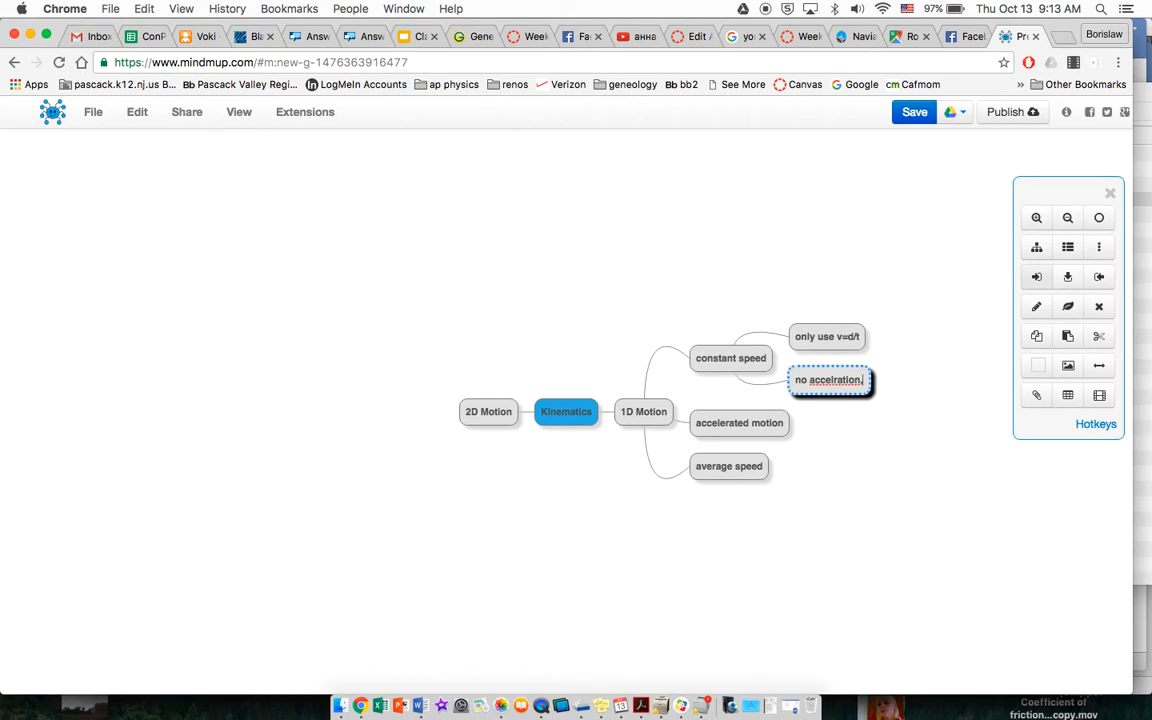
{"action": "type", "text": " a=0"}
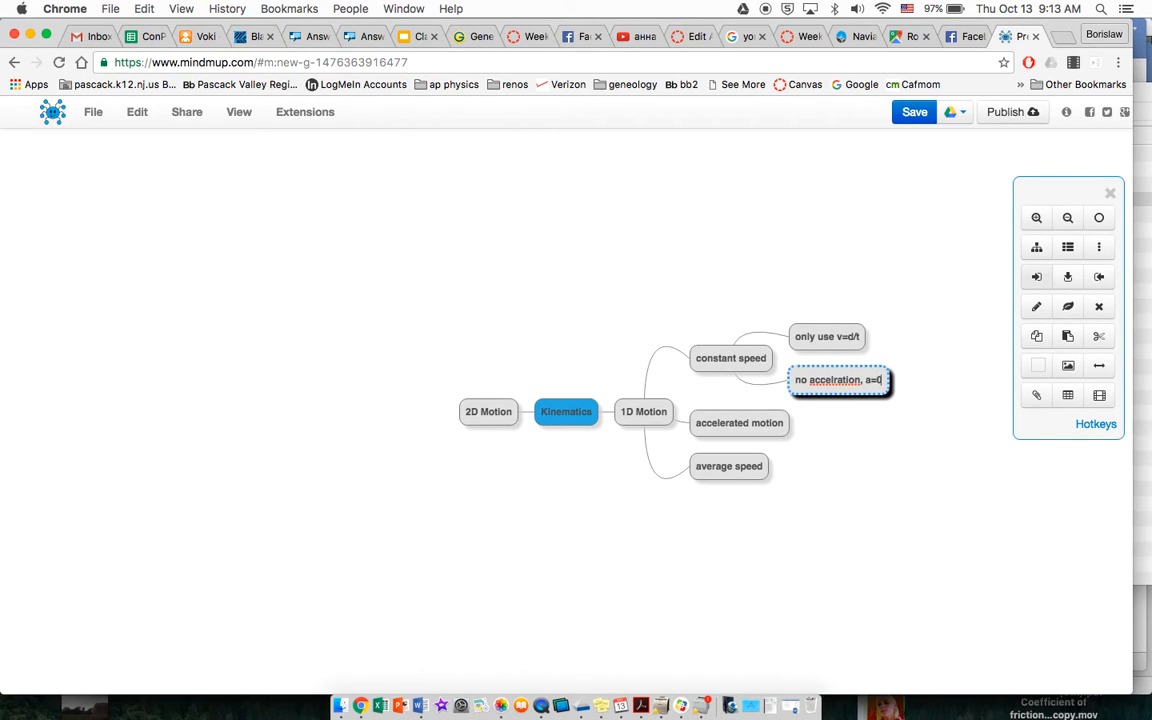
{"action": "key", "text": "Return"}
{"action": "double_click", "coordinate": [830, 381]}
{"action": "right_click", "coordinate": [831, 380]}
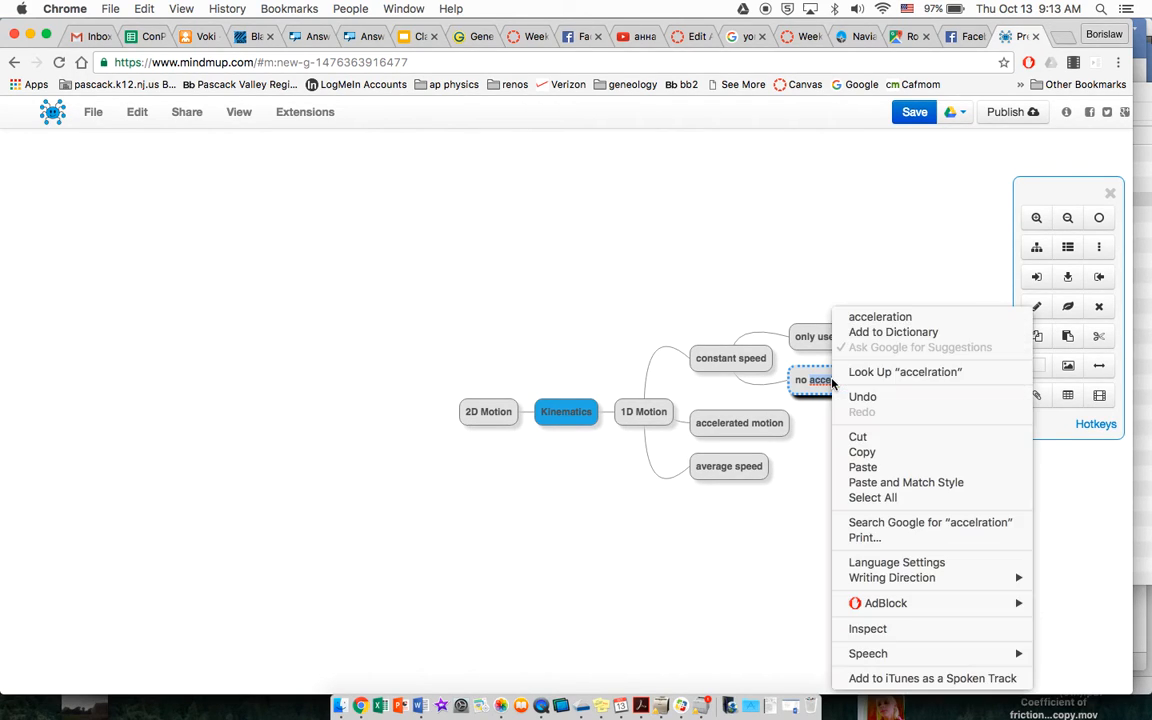
{"action": "left_click", "coordinate": [876, 317]}
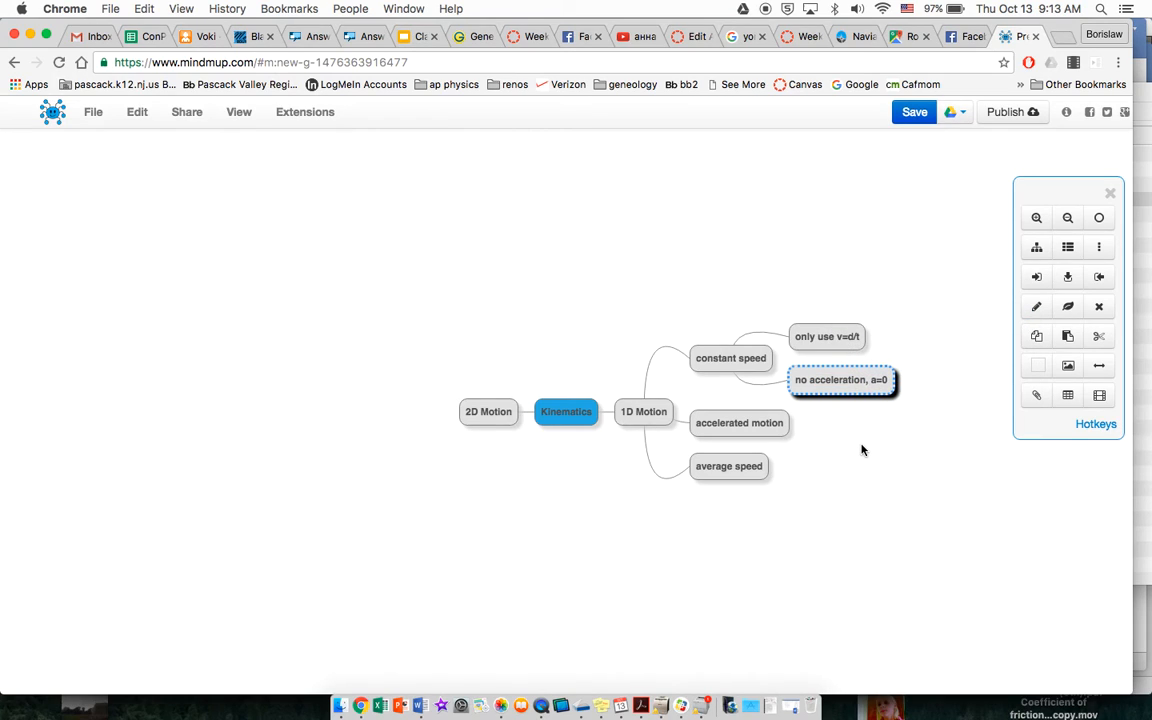
Step: Add a child node to the accelerated motion node reading: use the "big 5" formulas
{"action": "left_click", "coordinate": [770, 430]}
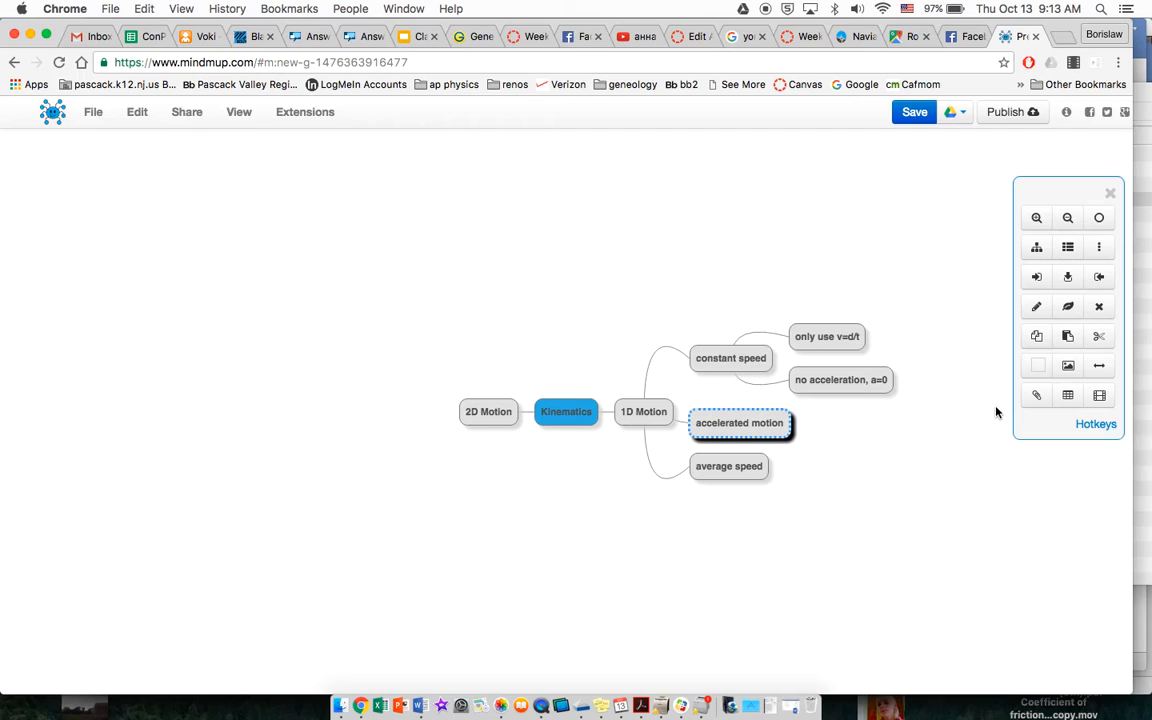
{"action": "left_click", "coordinate": [1039, 278]}
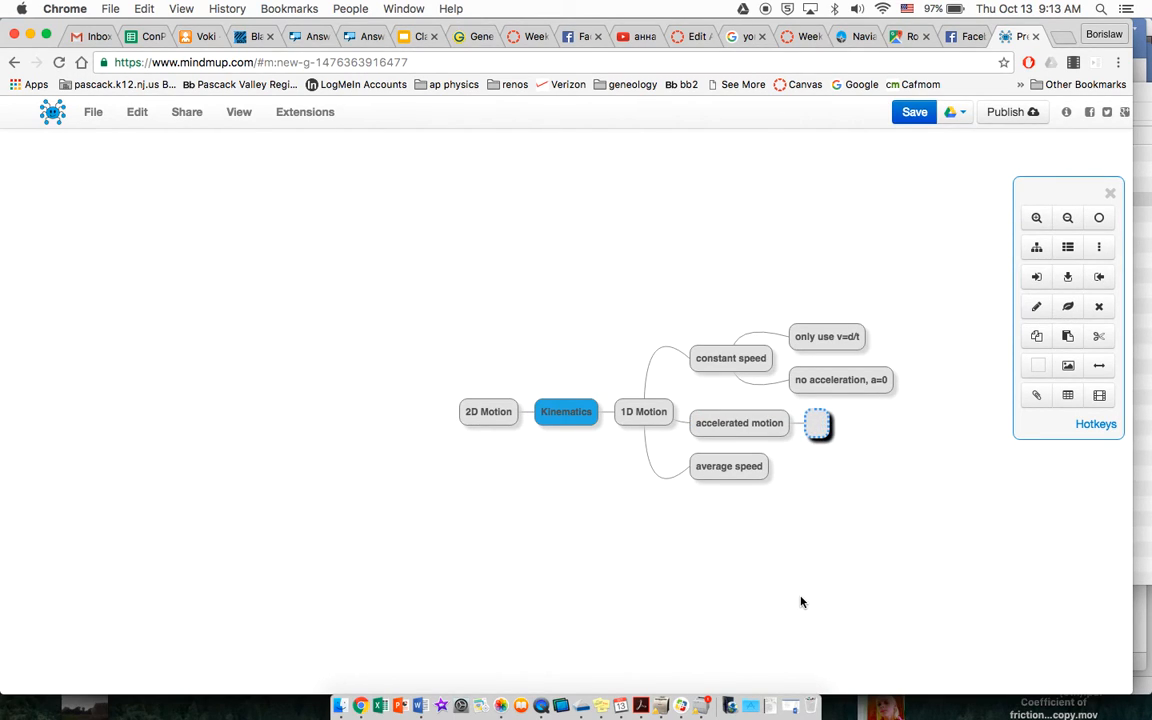
{"action": "type", "text": "use the"}
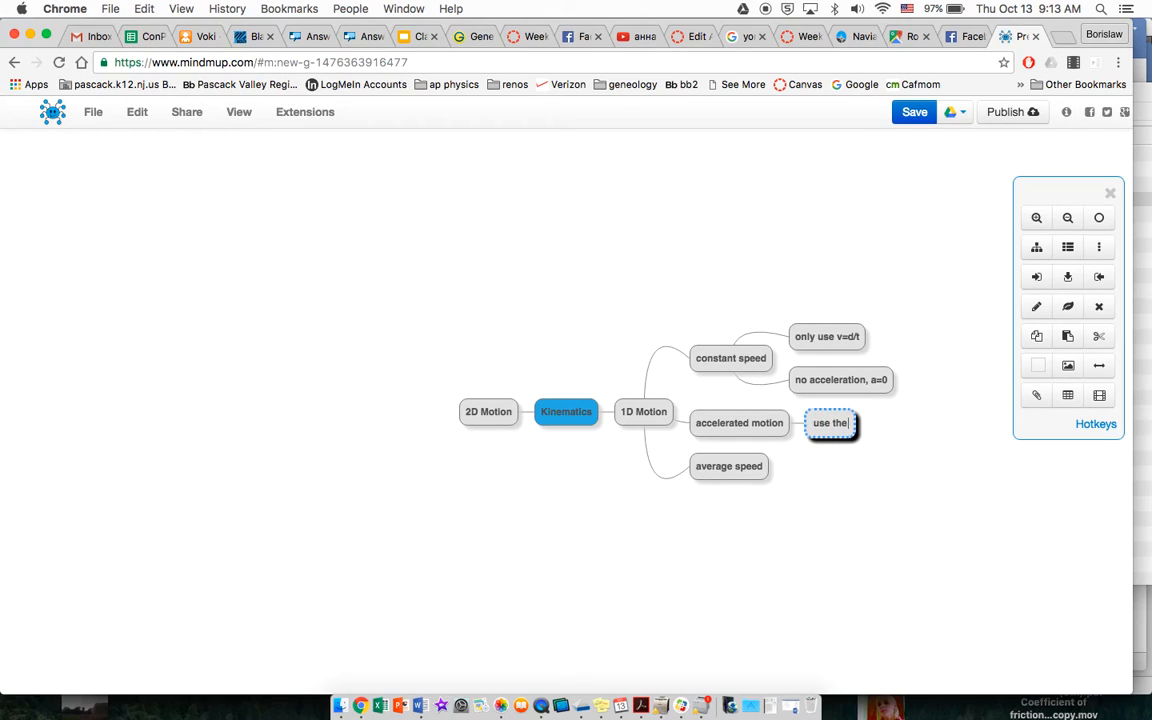
{"action": "type", "text": " \"b"}
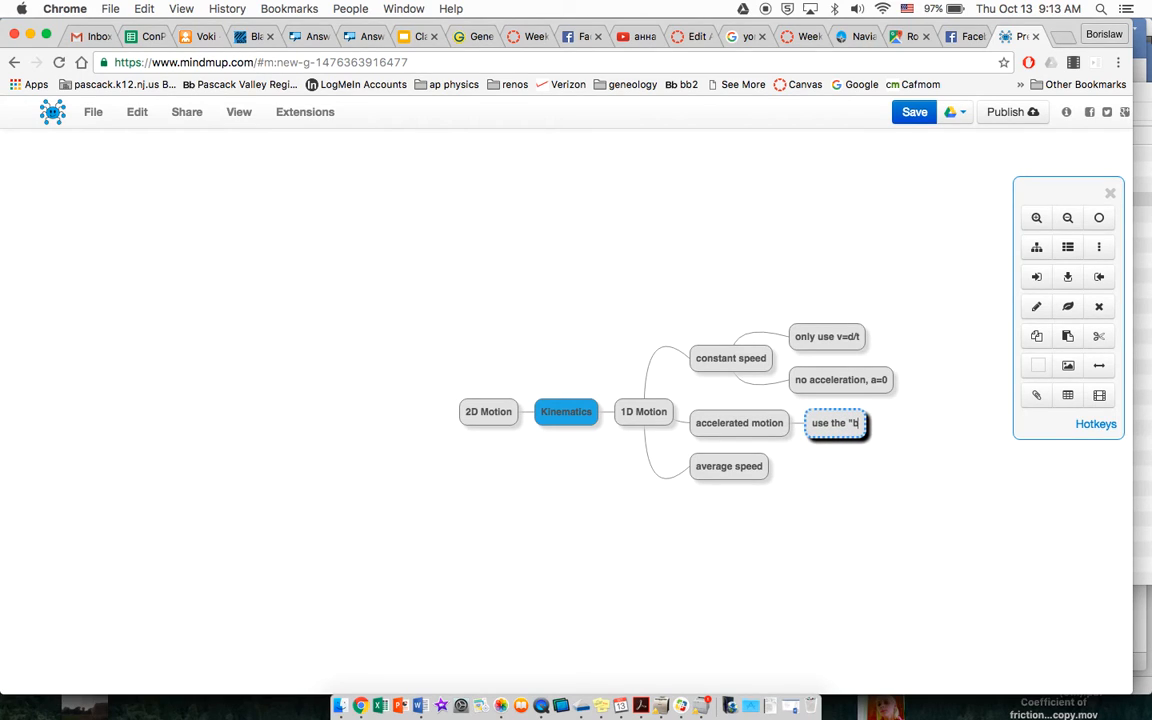
{"action": "type", "text": "ig 5\" f"}
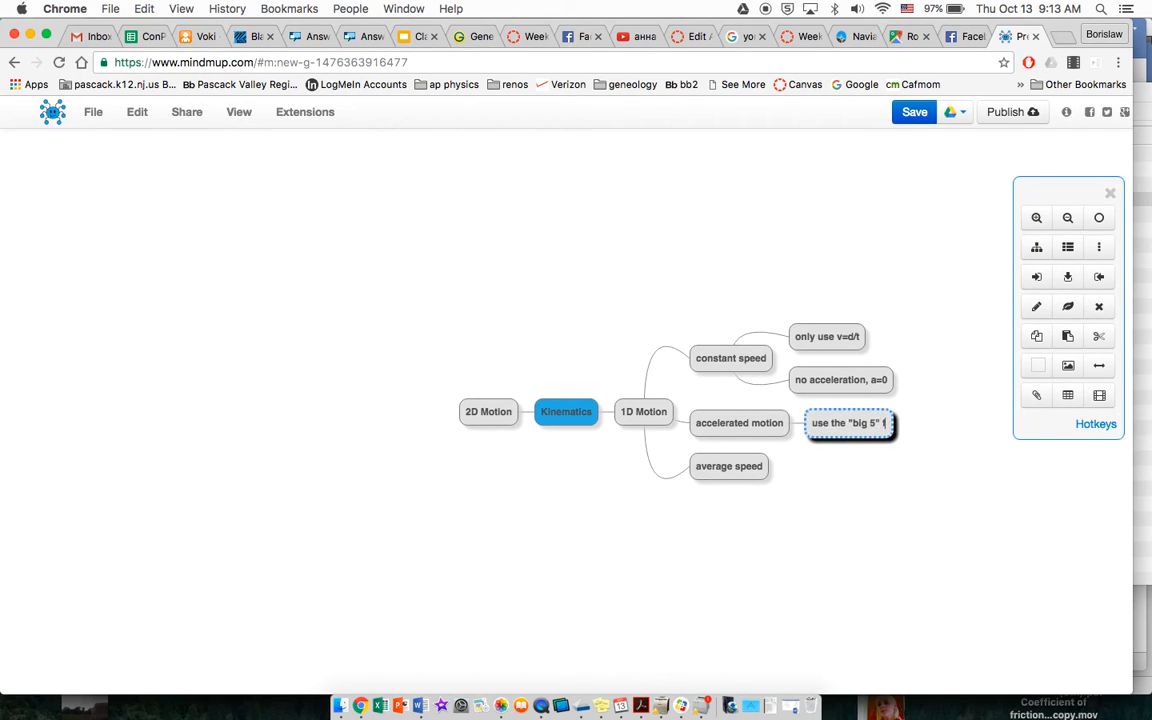
{"action": "type", "text": "ormulas"}
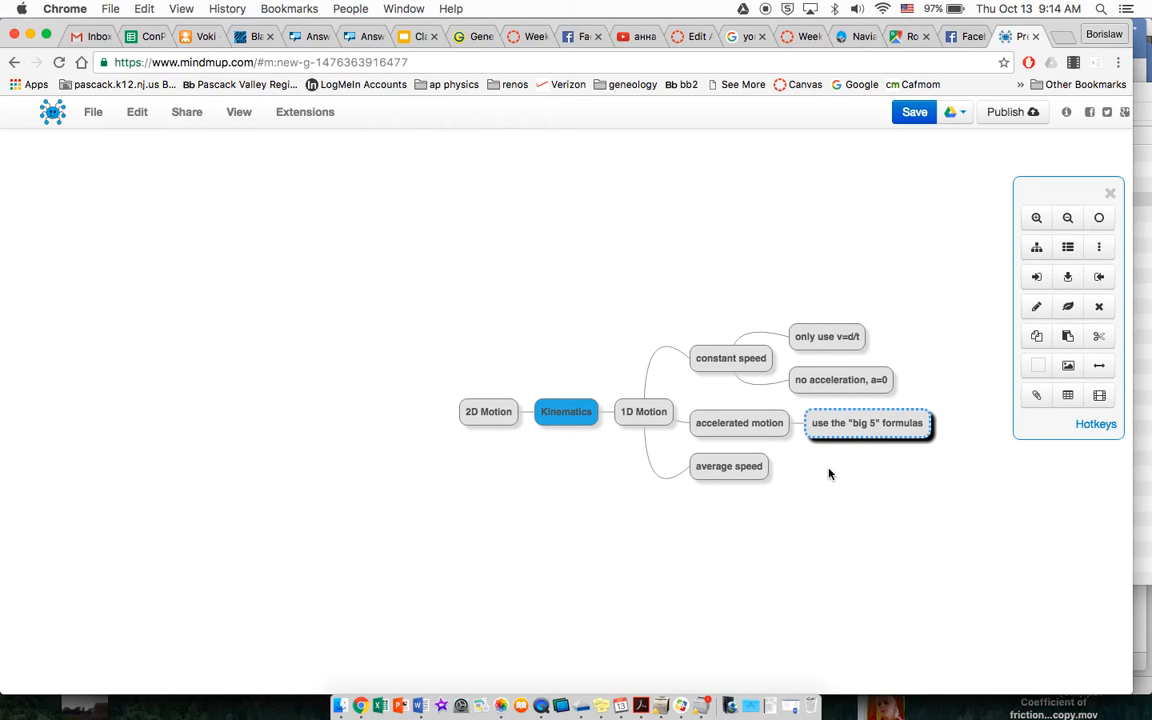
Step: Add a child node to average speed reading "you must figure out total distance and total time. Them, average speed=total distance/total time"
{"action": "left_click", "coordinate": [752, 472]}
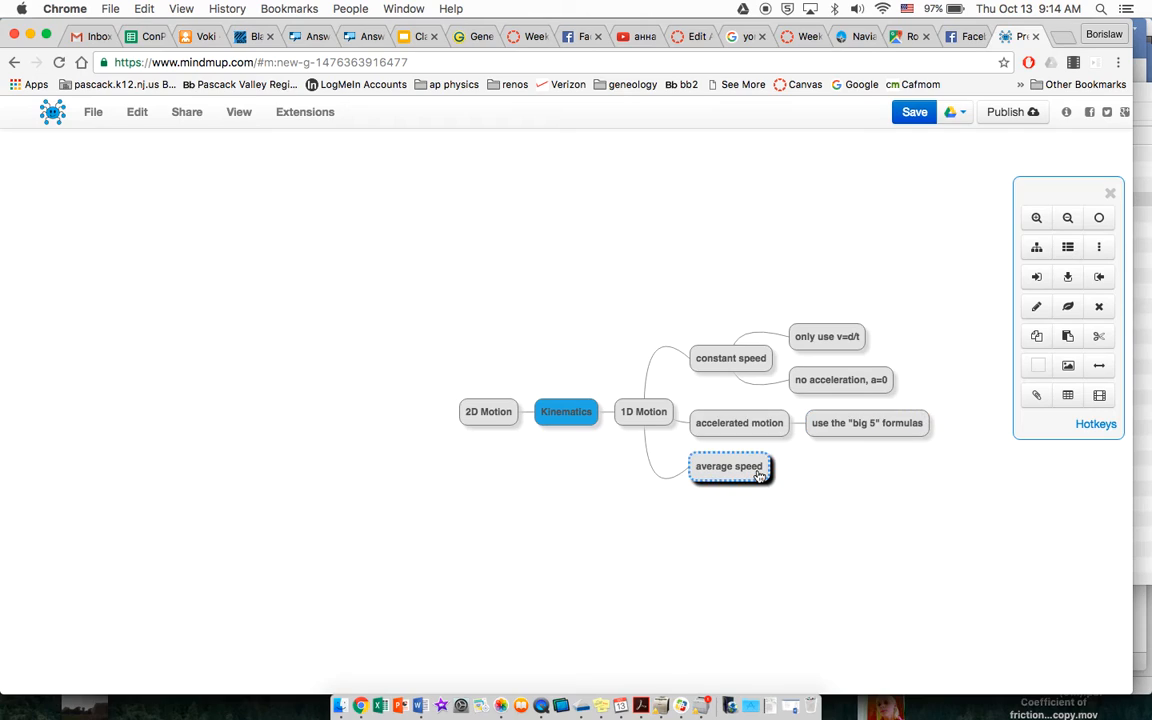
{"action": "left_click", "coordinate": [1036, 276]}
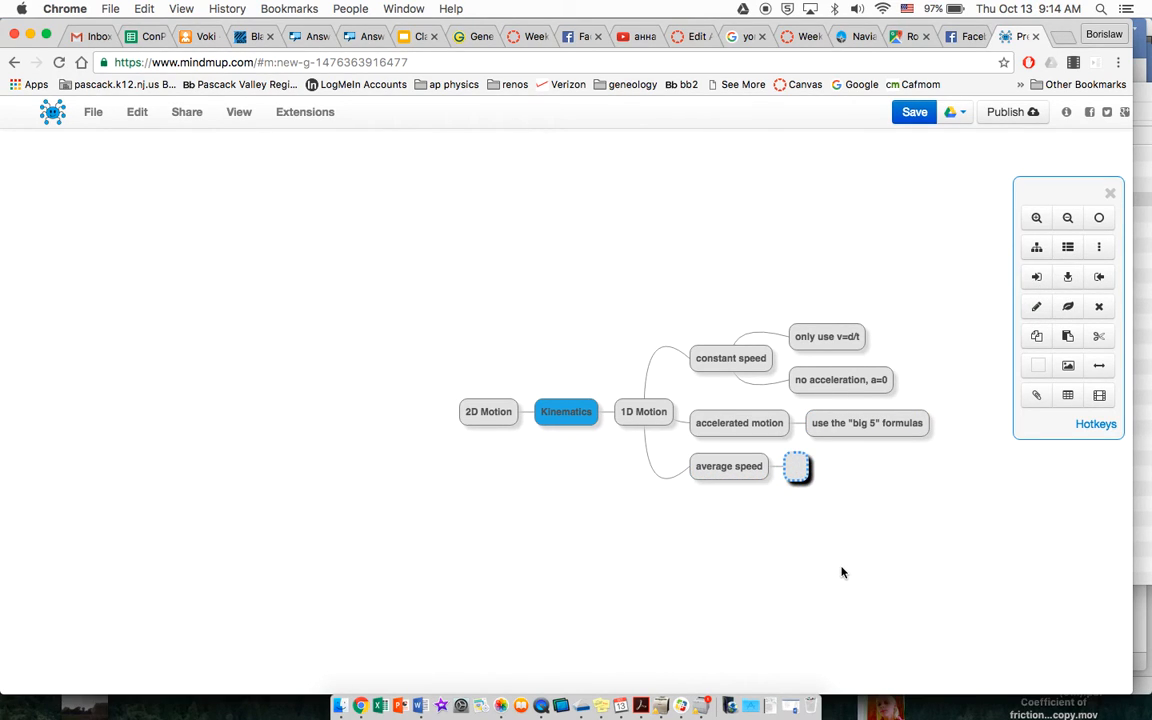
{"action": "type", "text": "you must"}
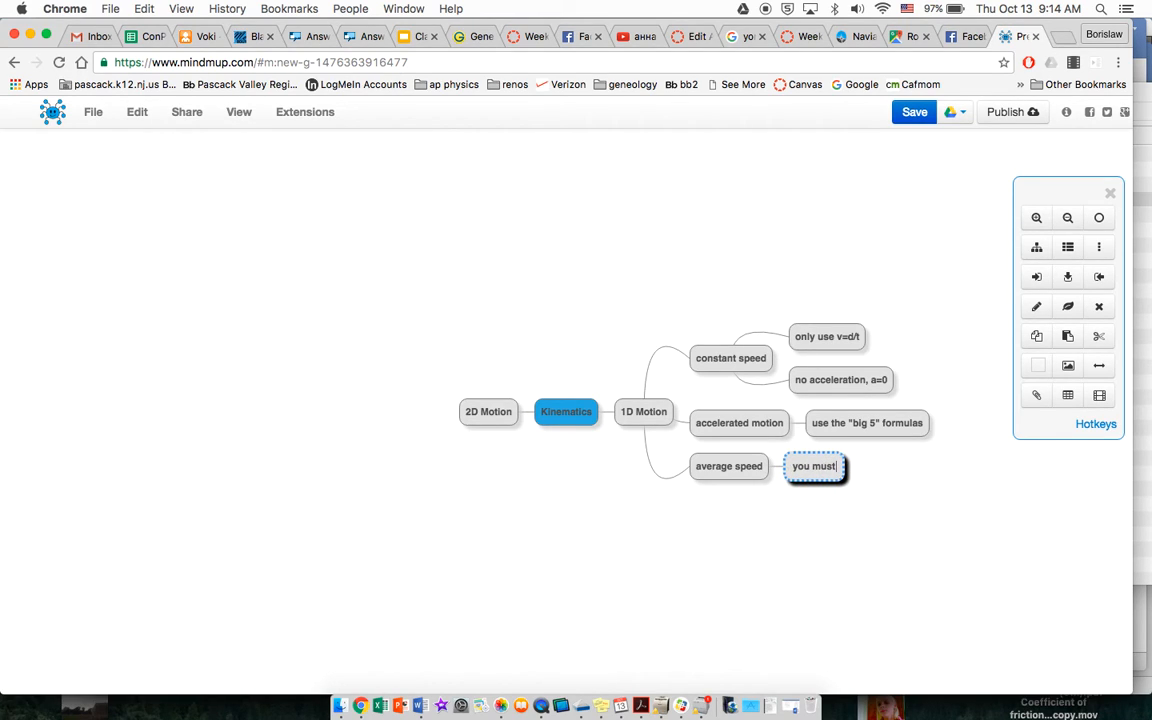
{"action": "type", "text": " figure ou"}
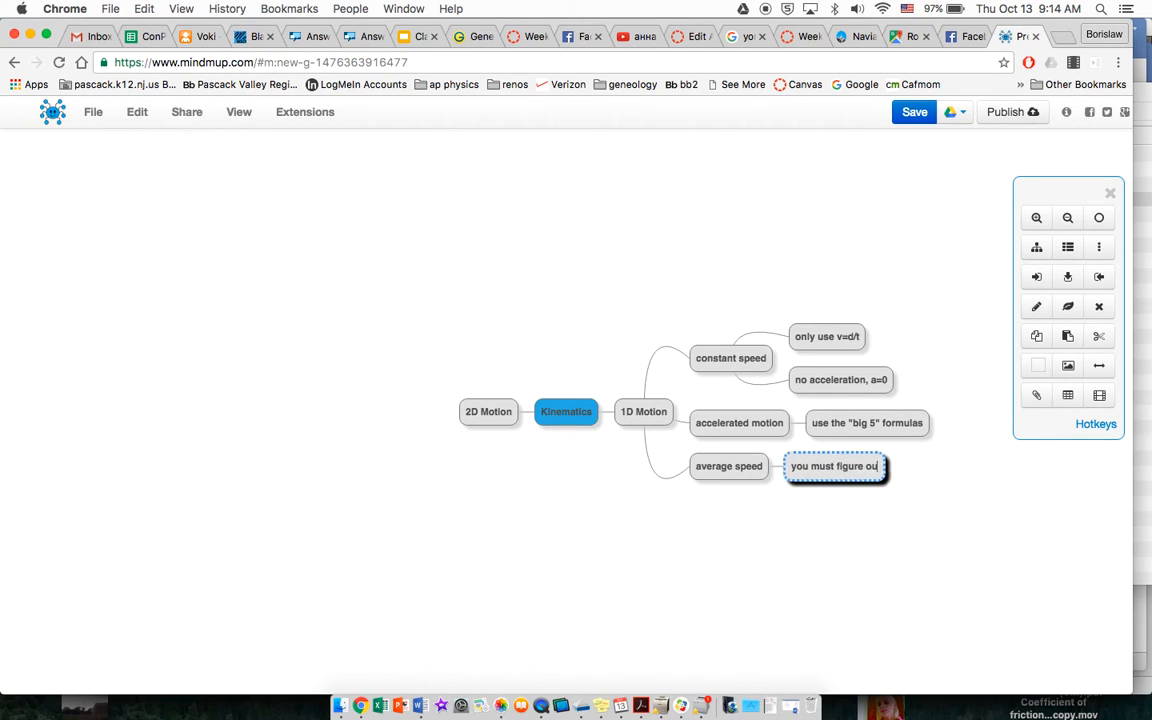
{"action": "type", "text": "t t"}
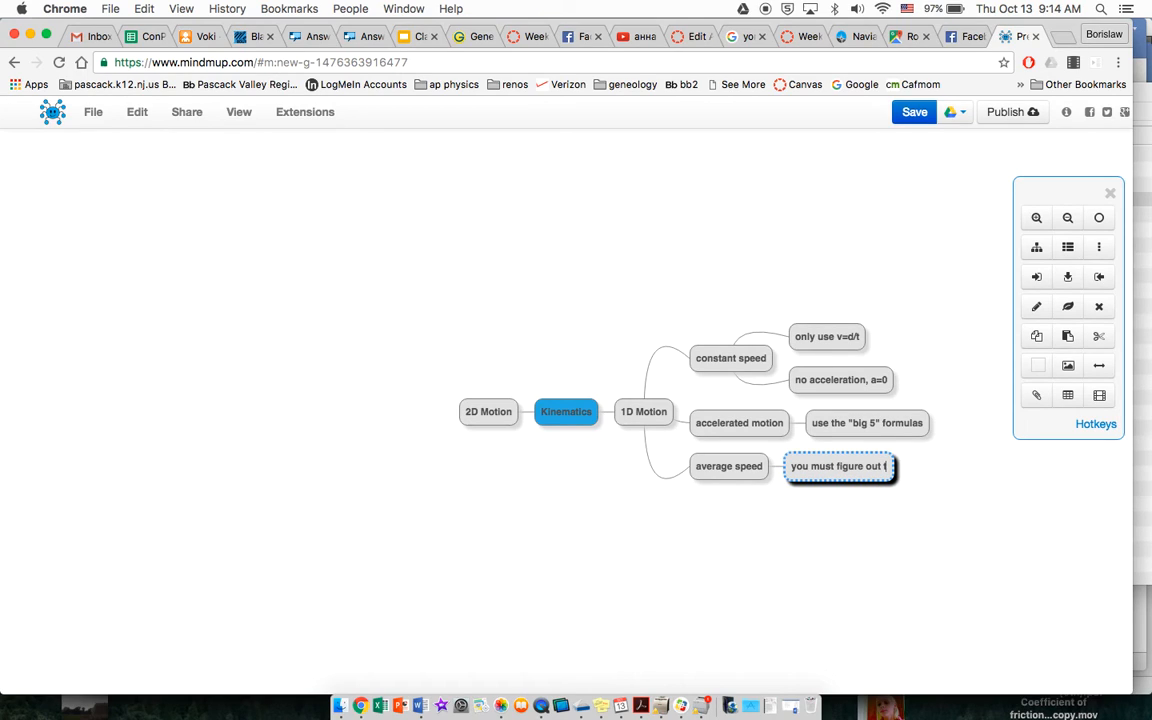
{"action": "type", "text": "ota"}
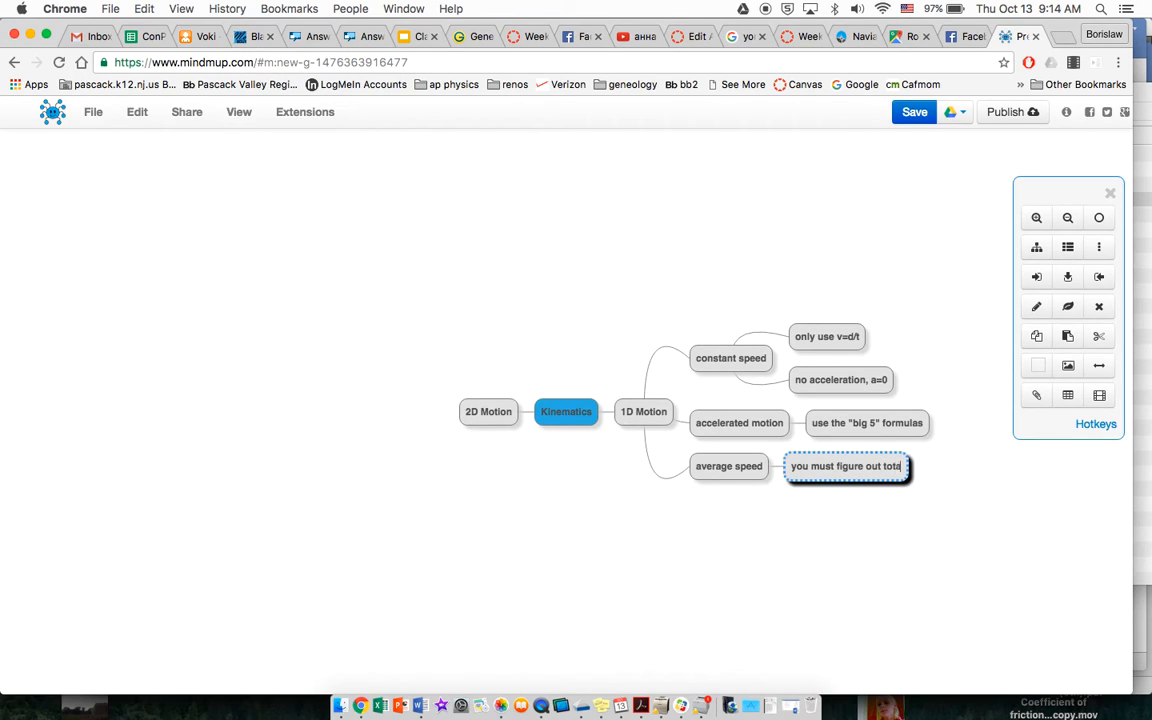
{"action": "type", "text": "l distance"}
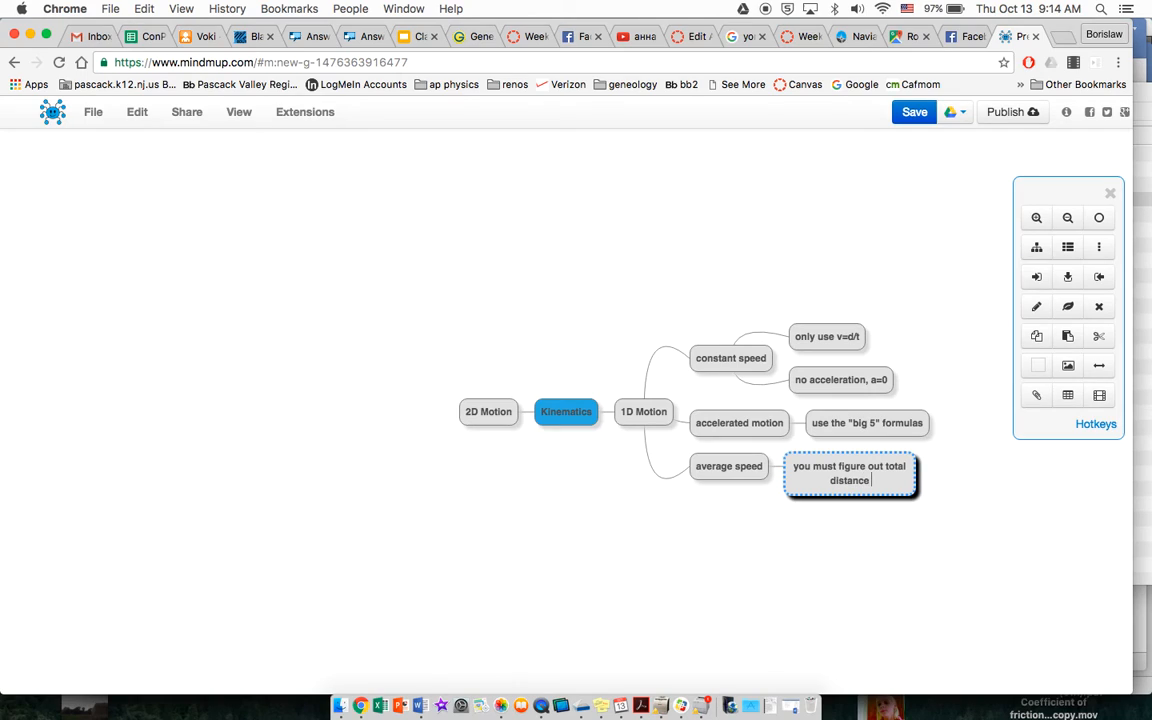
{"action": "type", "text": " and total time. Them, average"}
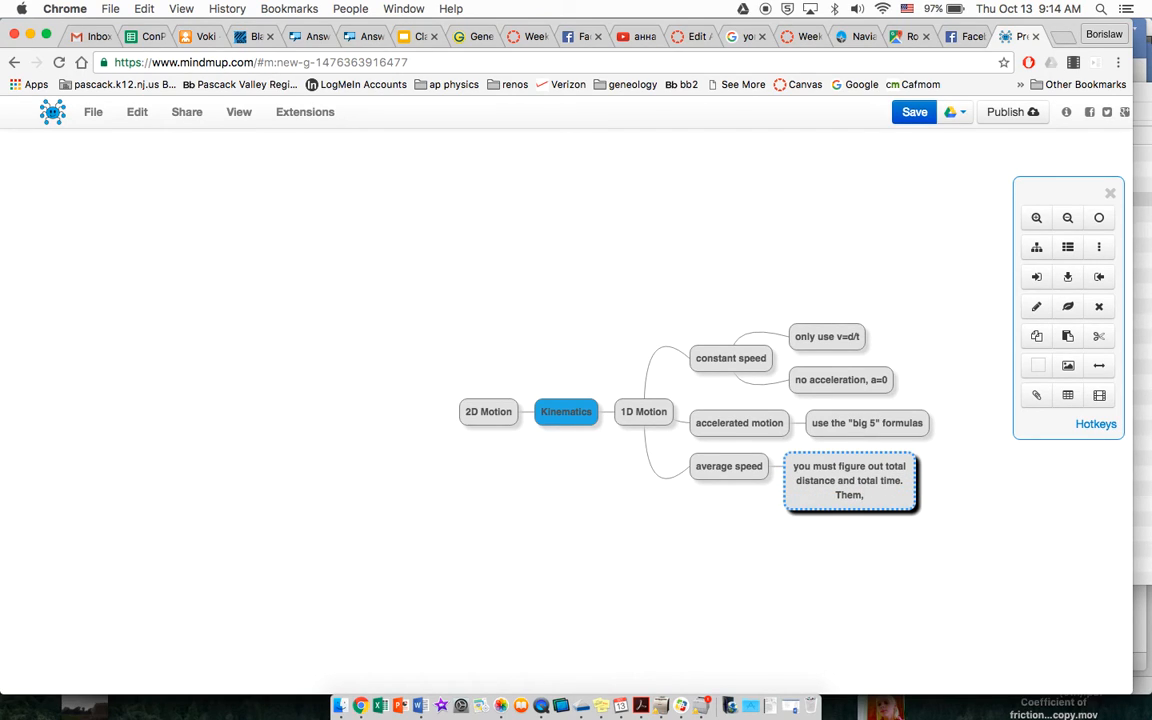
{"action": "type", "text": " speed="}
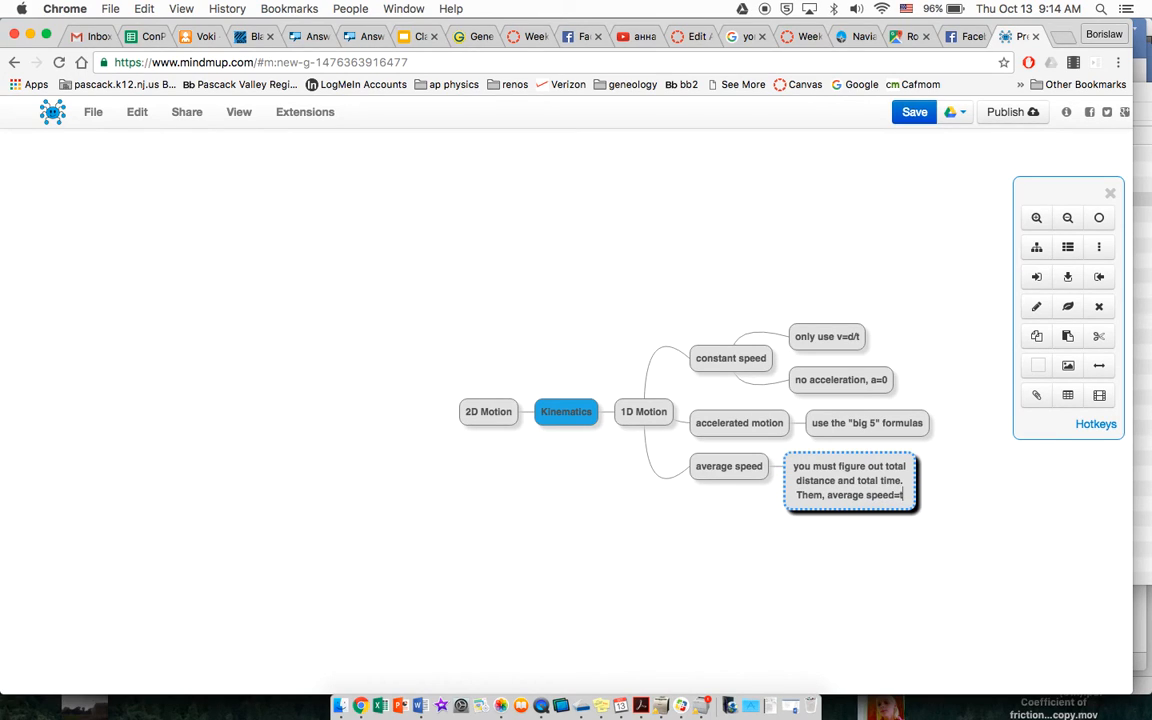
{"action": "type", "text": "total distance"}
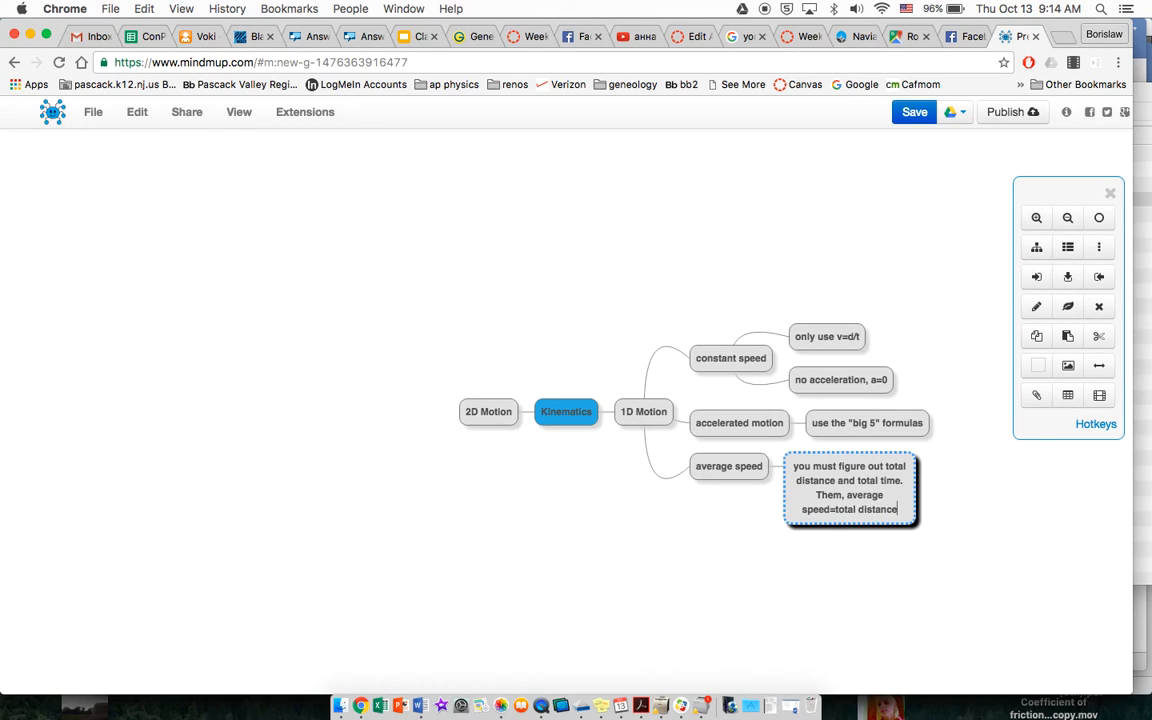
{"action": "type", "text": "/total"}
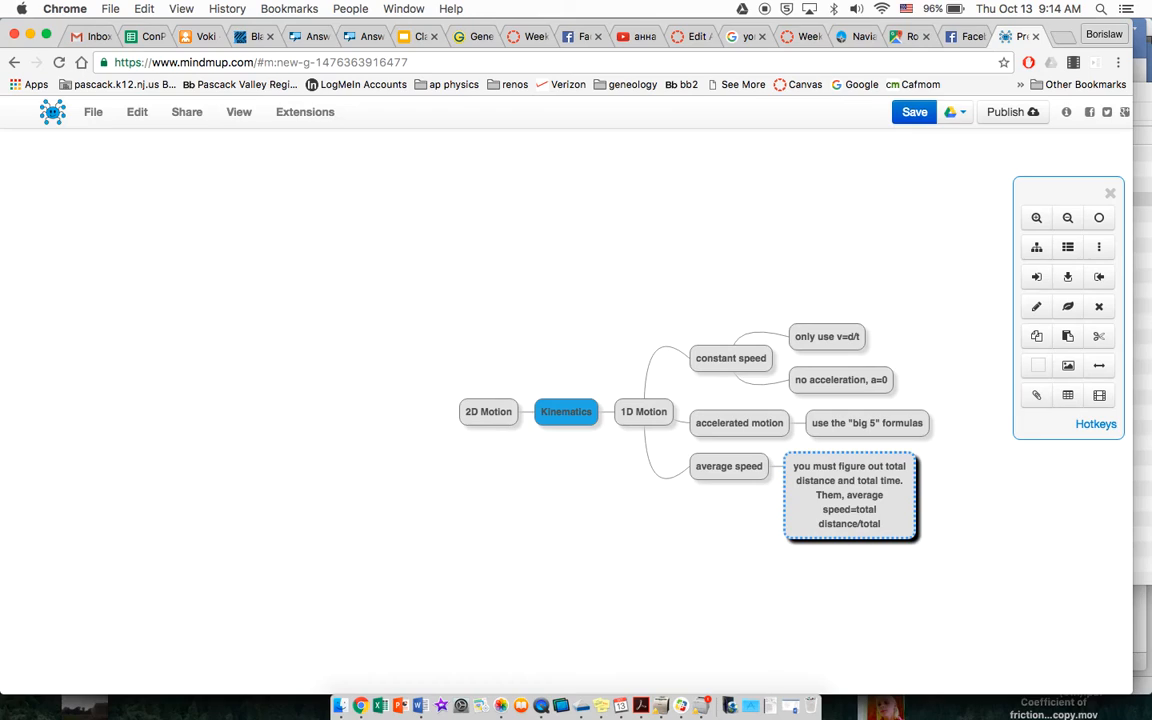
{"action": "type", "text": " time"}
Step: Correct "Them" to "Then" in the average speed child node and move the average speed branch between constant speed and accelerated motion
{"action": "left_click_drag", "start_coordinate": [842, 495], "coordinate": [823, 495]}
{"action": "key", "text": "BackSpace"}
{"action": "type", "text": "hen"}
{"action": "left_click", "coordinate": [953, 550]}
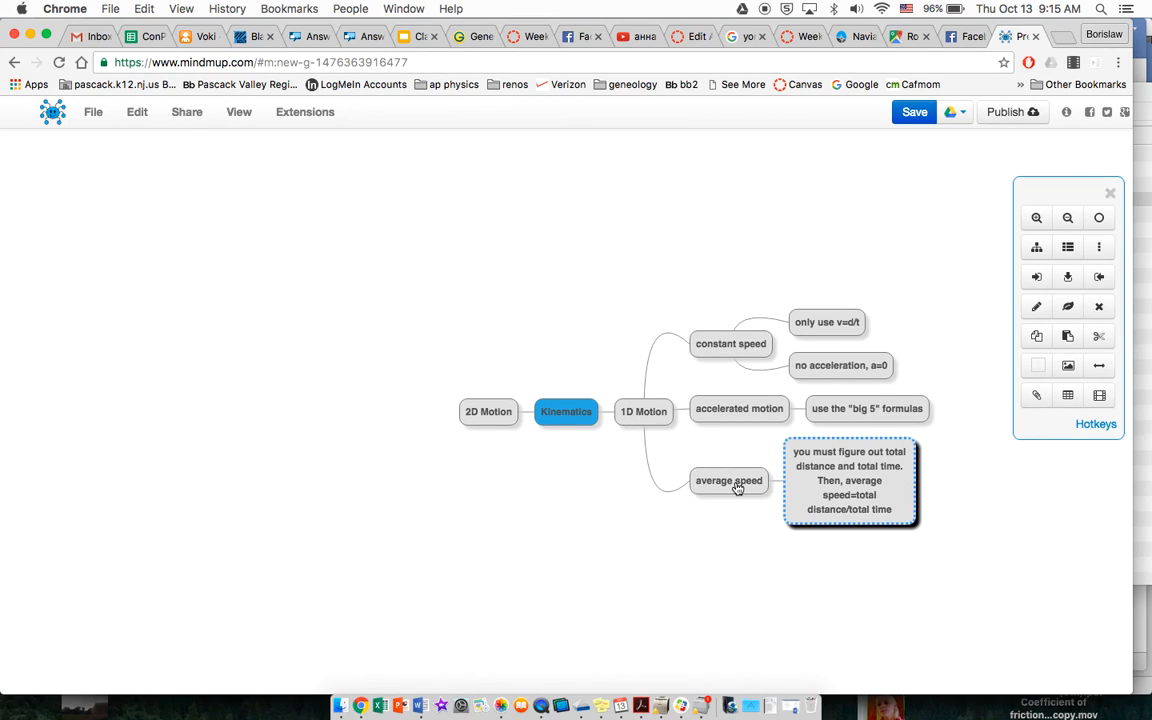
{"action": "left_click_drag", "start_coordinate": [737, 487], "coordinate": [737, 381]}
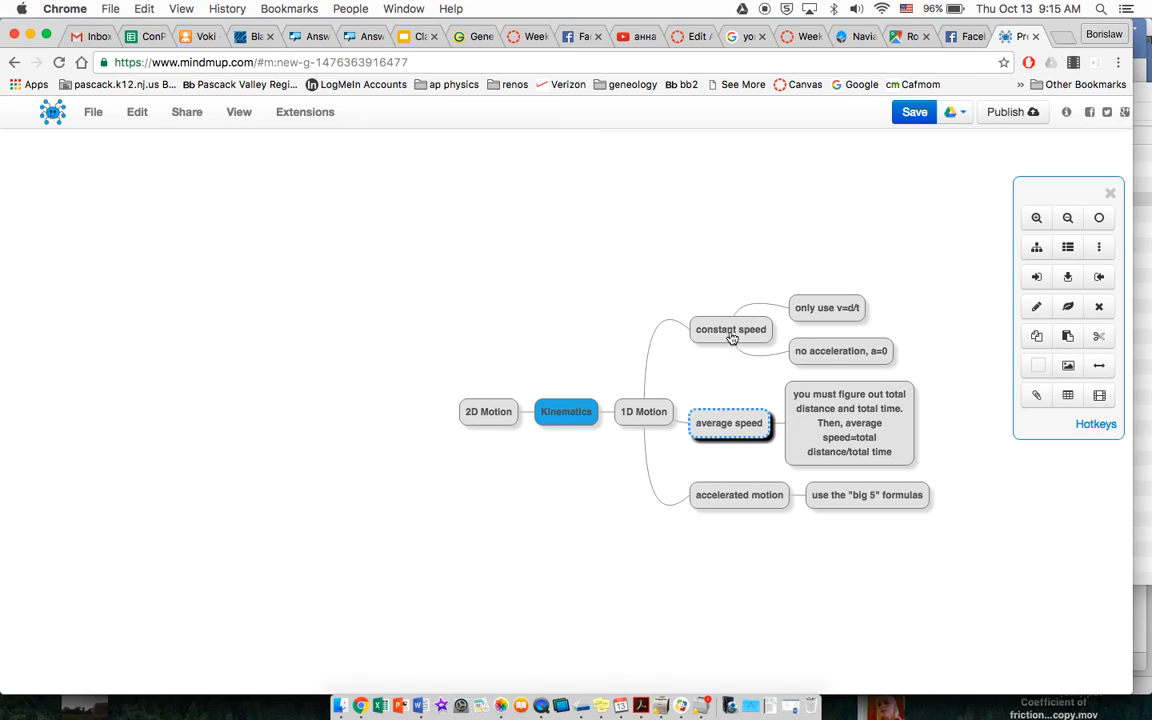